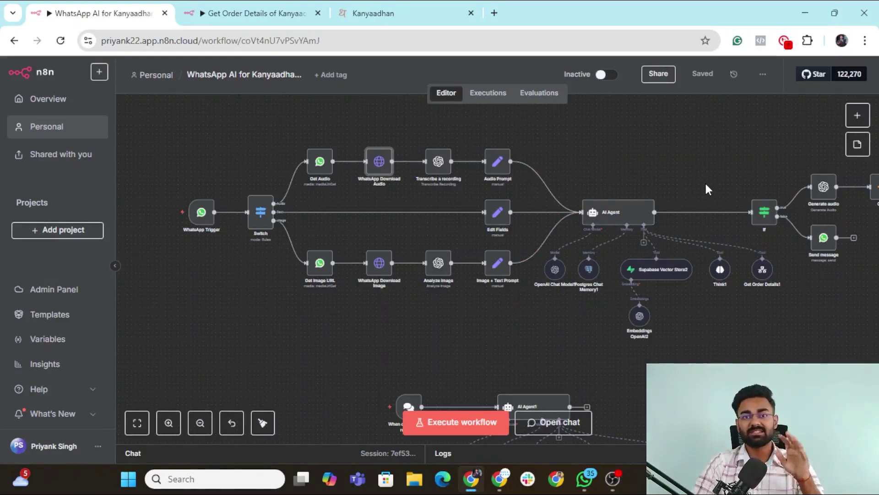
- Browse the rakhi products on the Kanyaadhan online store
left_click(373, 13)
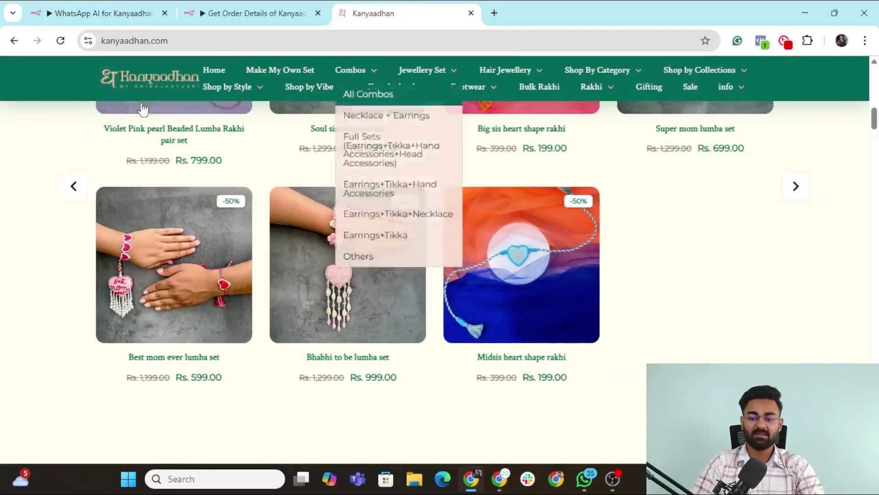
scroll(192, 281, "up", 10)
scroll(191, 278, "down", 10)
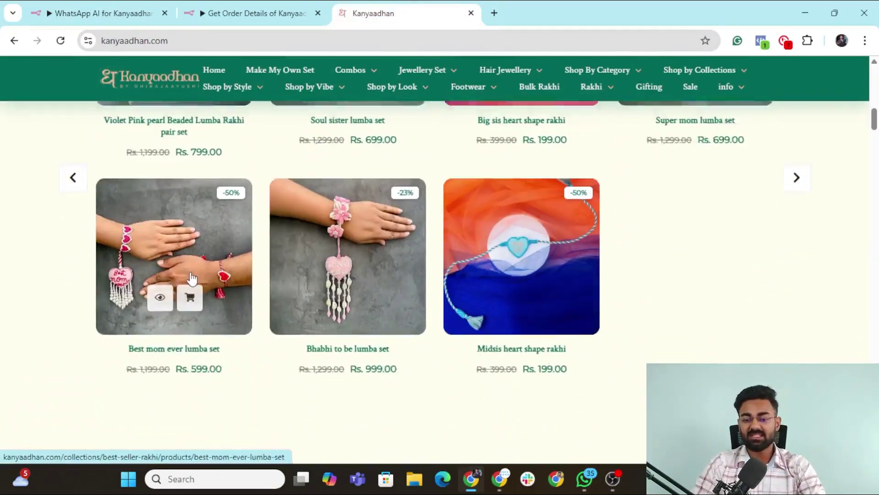
scroll(192, 278, "down", 6)
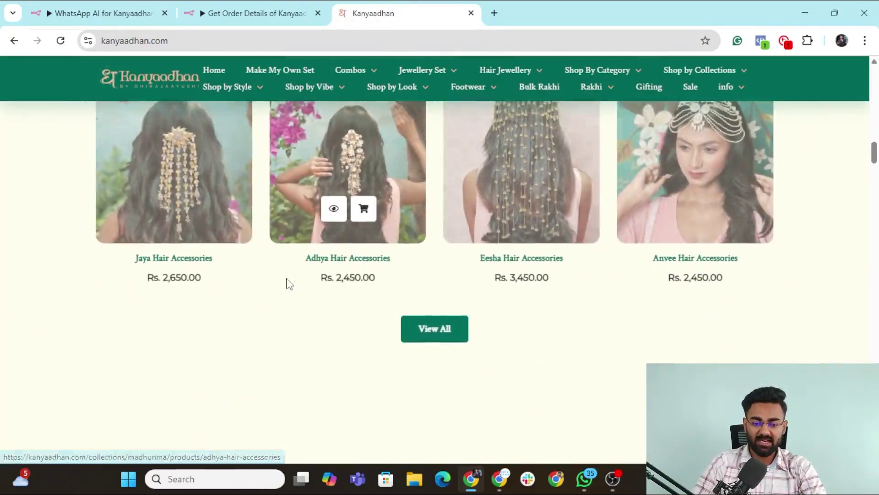
scroll(190, 280, "up", 8)
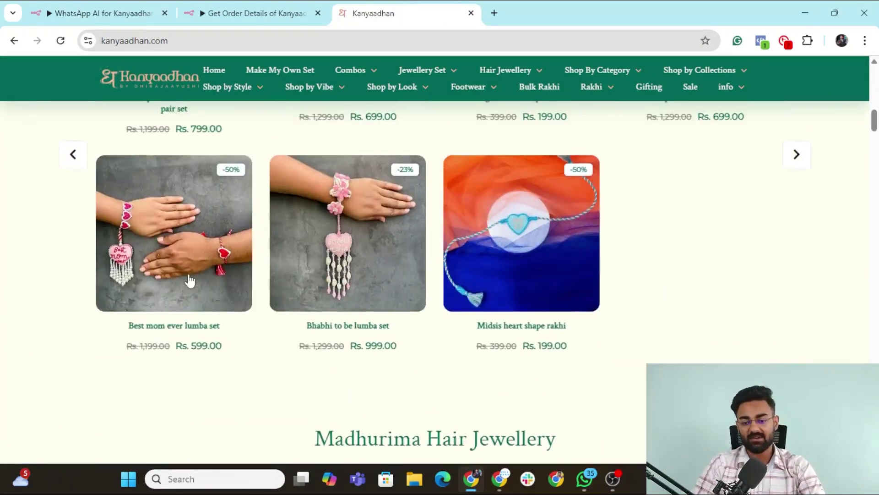
scroll(326, 232, "up", 9)
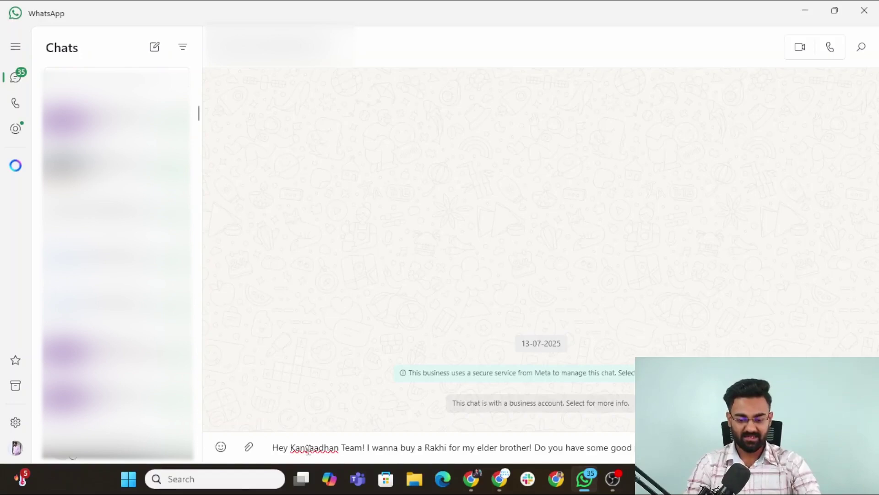
- Send the elder-brother Rakhi recommendation request on WhatsApp and return to the running n8n workflow
key("alt+Tab")
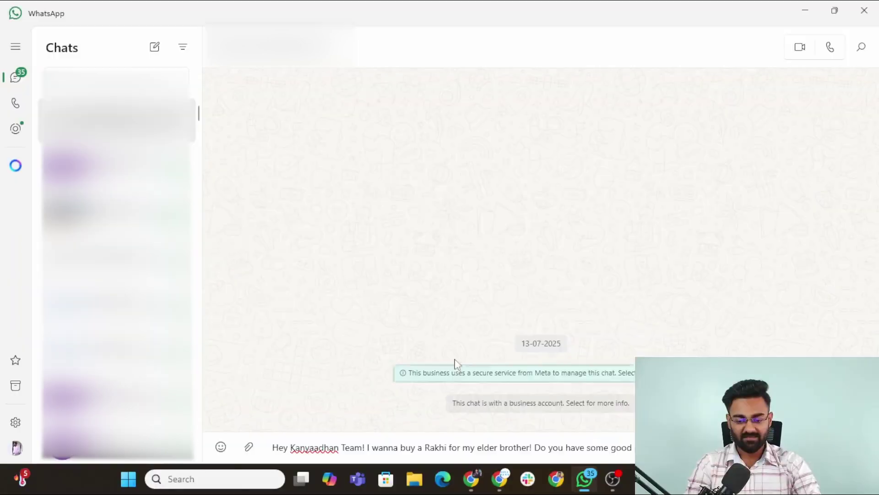
key("Return")
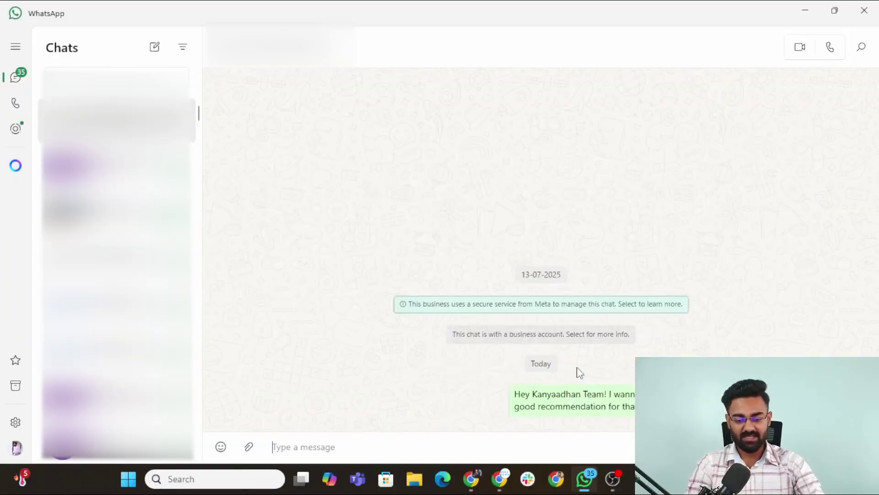
key("alt+Tab")
- Follow the run through Edit Fields, AI Agent, If and Send message, then check WhatsApp's reply
mouse_move(279, 249)
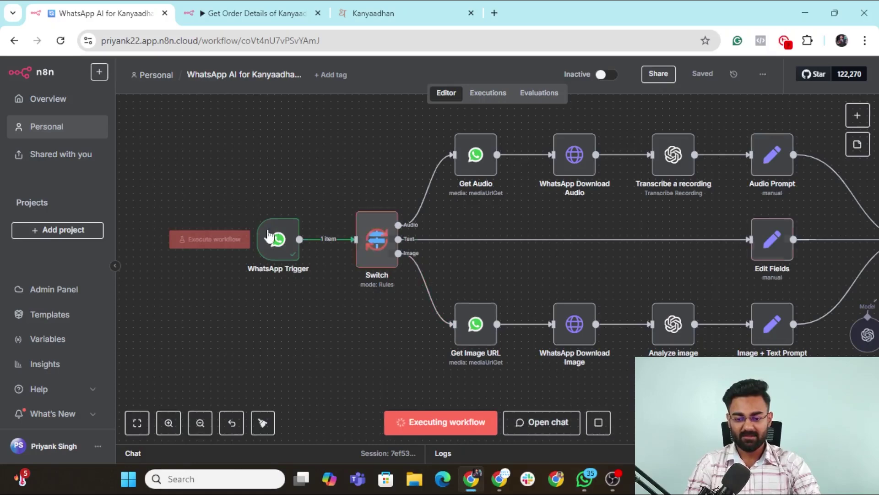
scroll(510, 262, "right", 10)
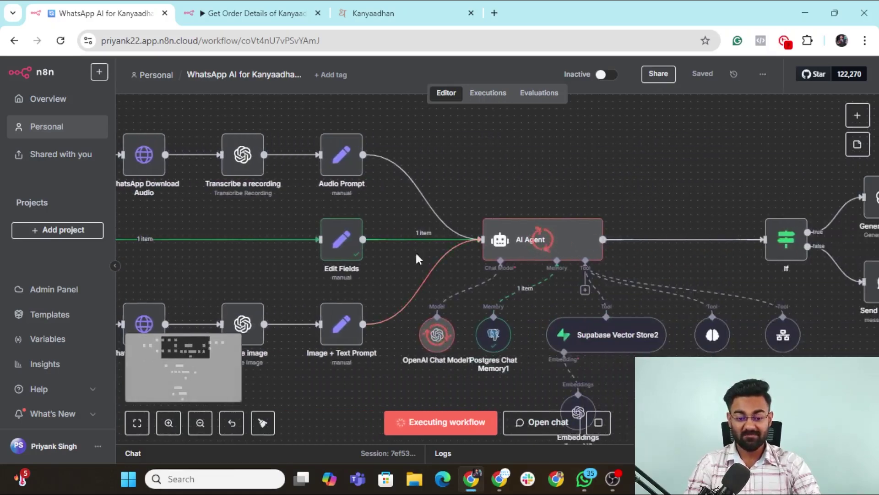
scroll(609, 284, "right", 3)
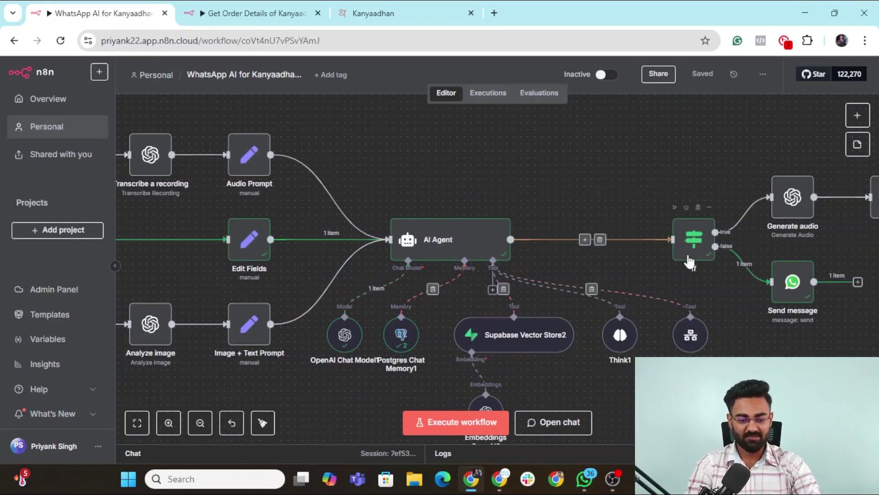
scroll(700, 258, "right", 2)
key("alt+Tab")
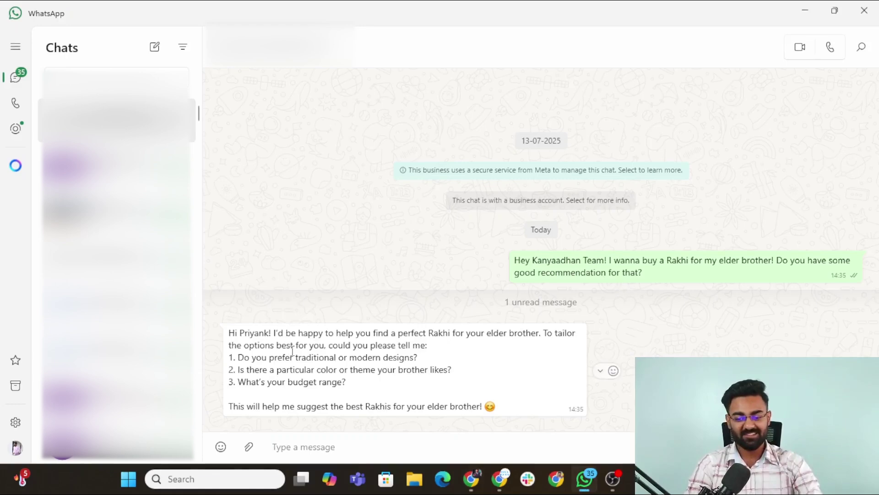
- Reply 'Modern Design, Blue Color, 500 Rupees or less' and watch the new n8n run start
type("1. ")
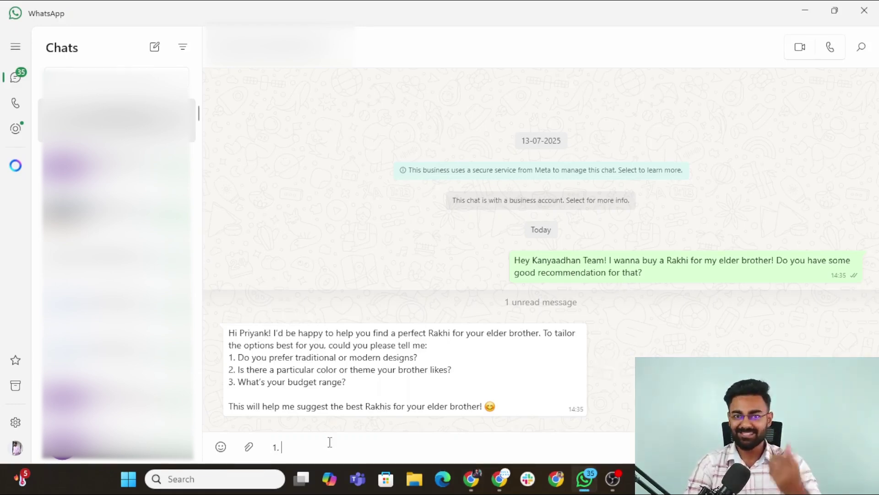
type("Modern Design 2. Blue Color is what my brother likes! 3. 500 Rupees or less!")
key("Return")
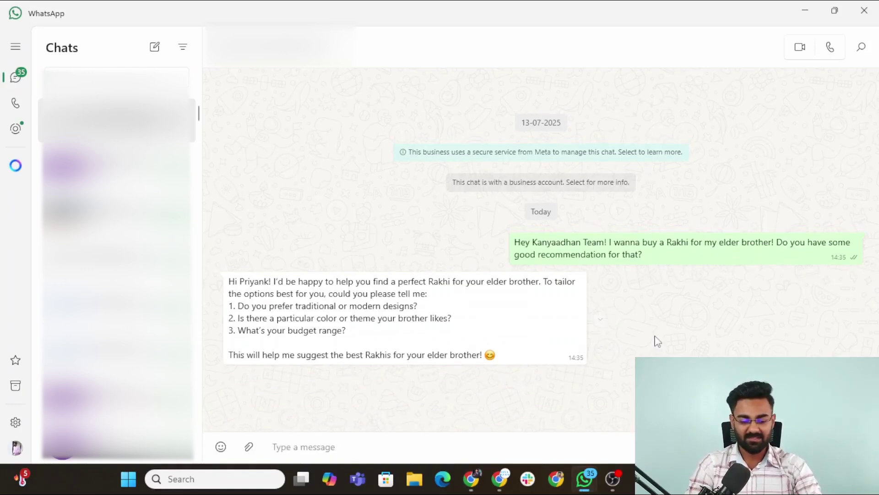
key("alt+Tab")
scroll(293, 254, "right", 3)
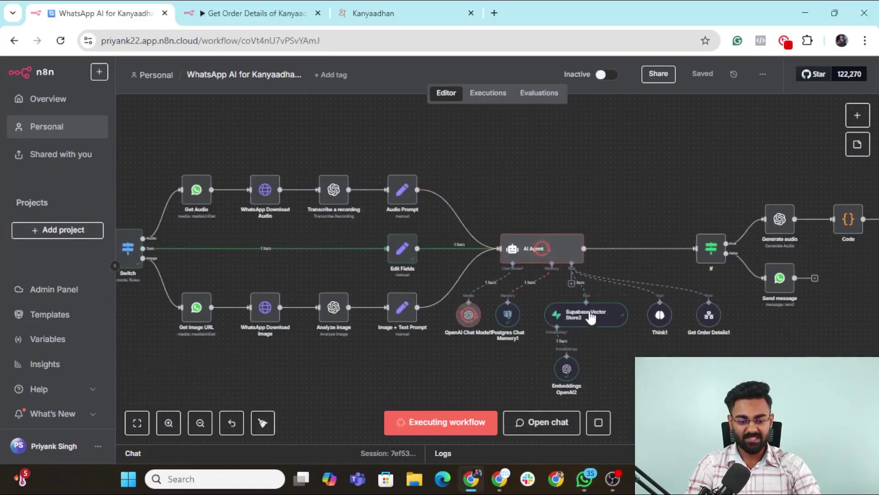
- After the second run finishes, expand and highlight the bot's three blue Rakhi recommendations under ₹500
scroll(586, 321, "right", 2)
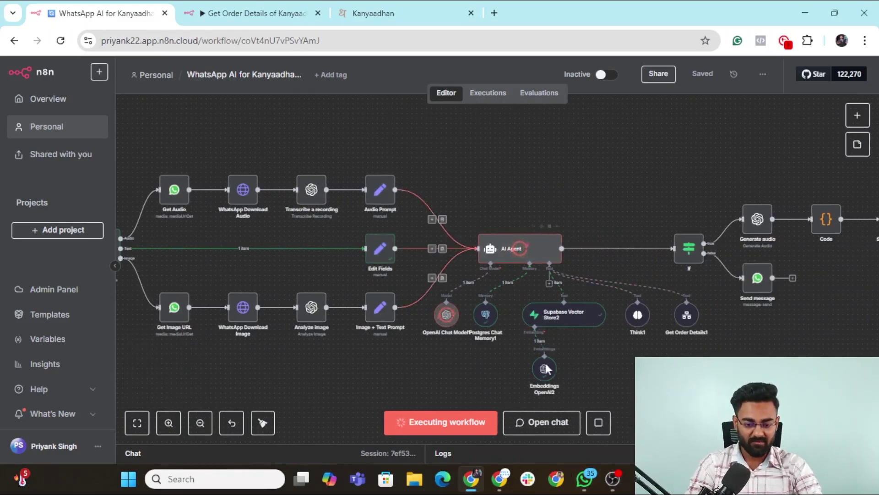
scroll(573, 320, "right", 5)
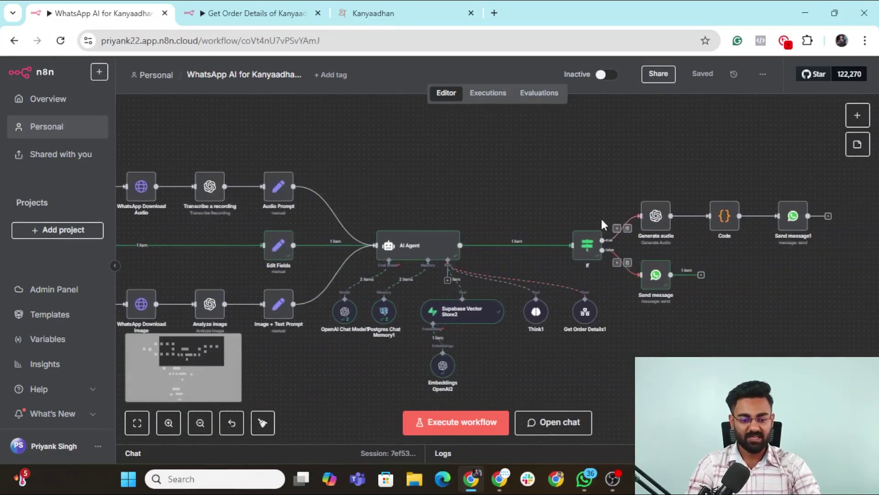
key("alt+Tab")
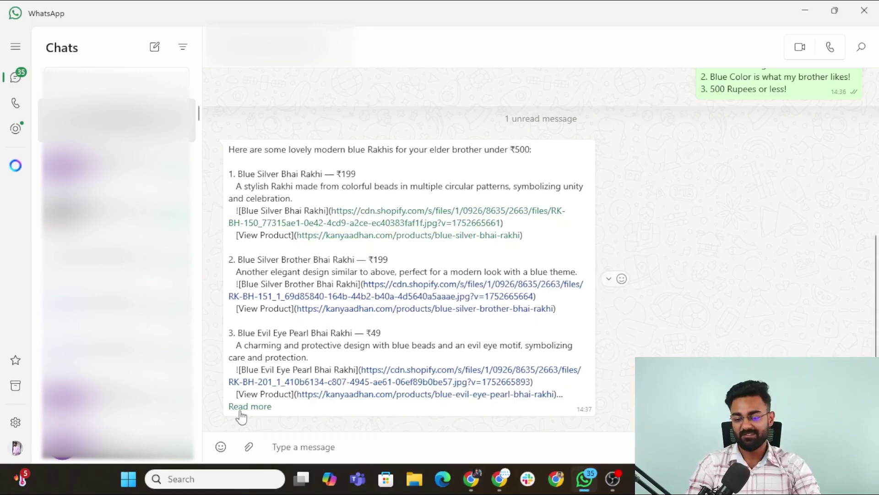
left_click(241, 409)
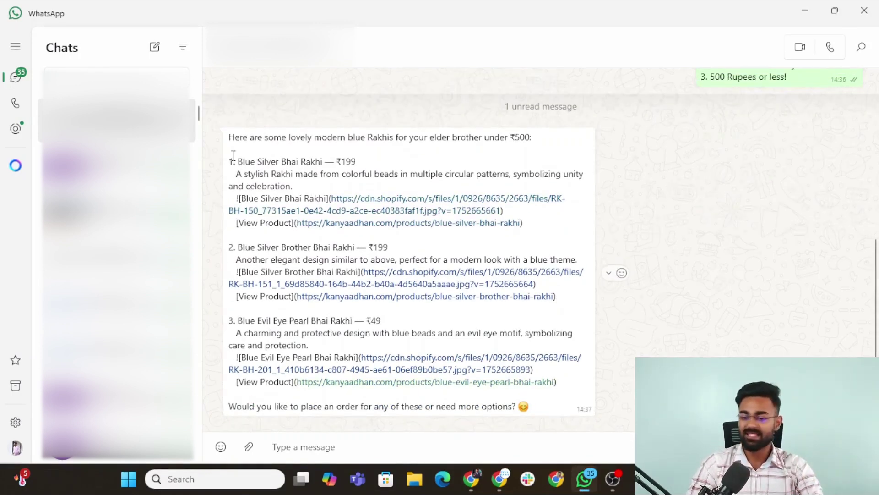
left_click_drag(230, 160, 618, 376)
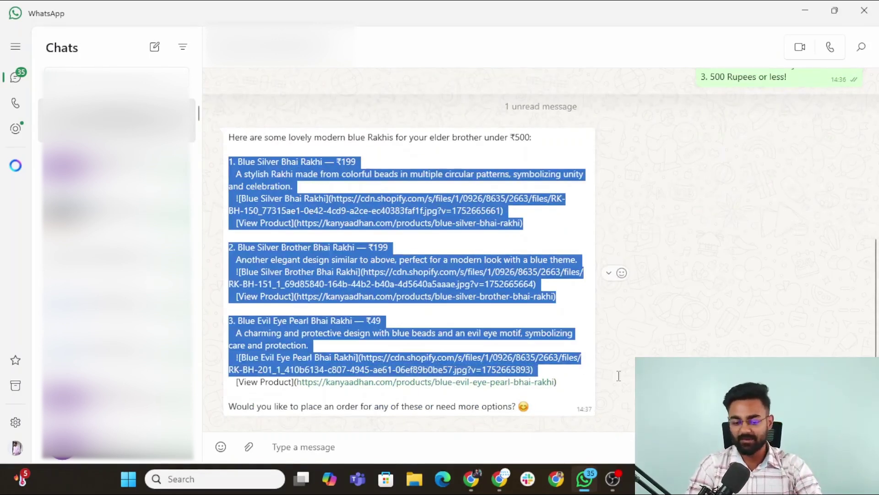
- Open the first recommendation, the Blue silver bhai rakhi at Rs. 199.00, then return to n8n and WhatsApp
left_click(403, 223)
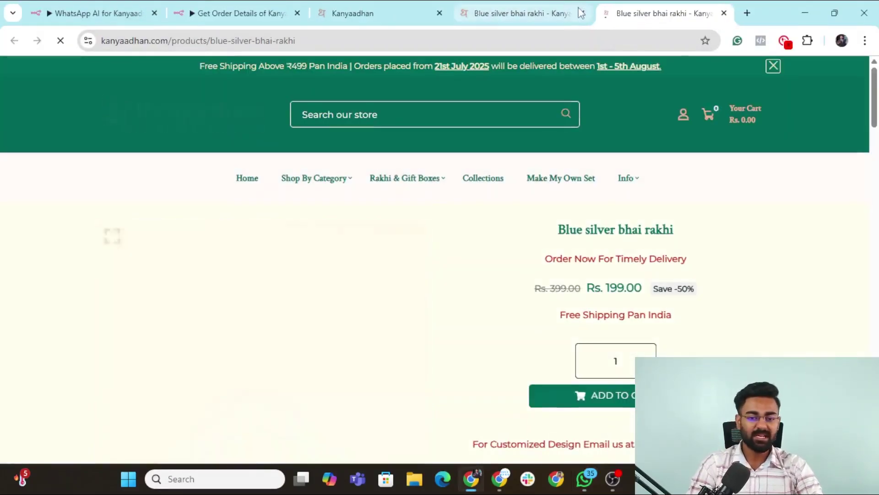
left_click(518, 12)
key("ctrl+w")
scroll(612, 287, "down", 2)
scroll(613, 288, "down", 1)
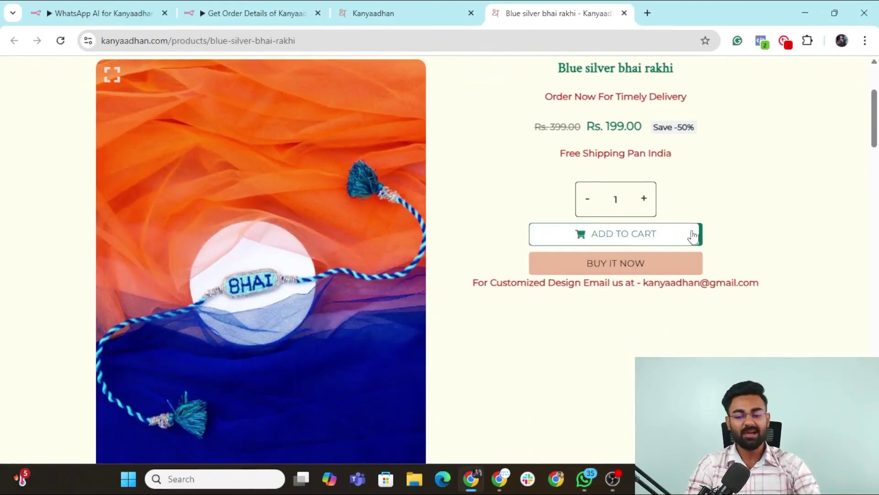
key("ctrl+1")
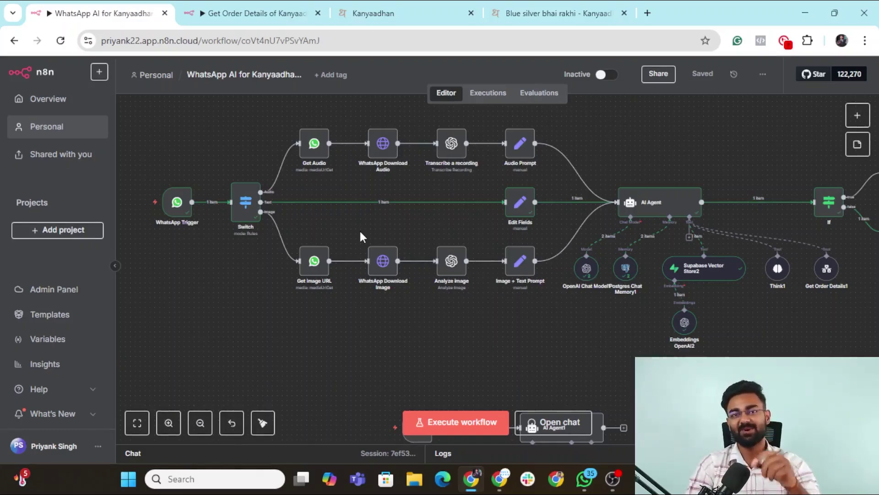
key("alt+Tab")
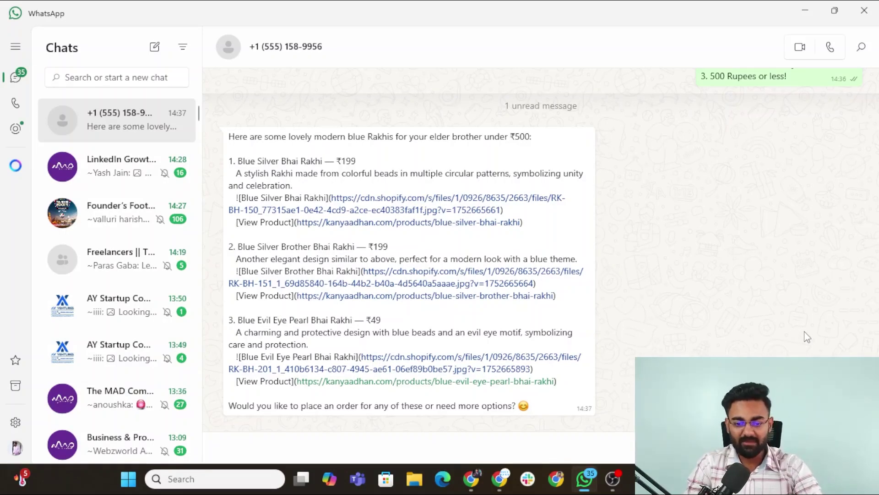
- Watch n8n run the audio branch: Get Audio, Download Audio, Transcribe and Audio Prompt
key("alt+Tab")
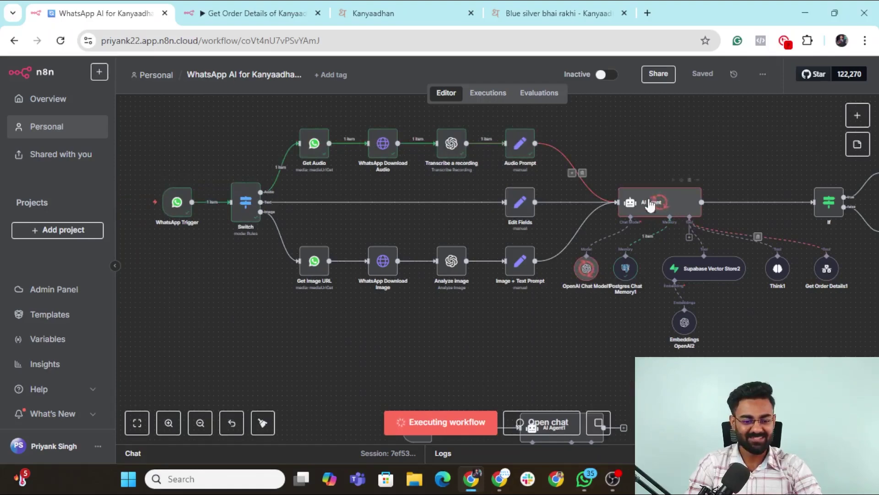
- Follow the audio run through Generate audio, Code and Send message1 to the bot's WhatsApp voice reply
scroll(629, 219, "right", 3)
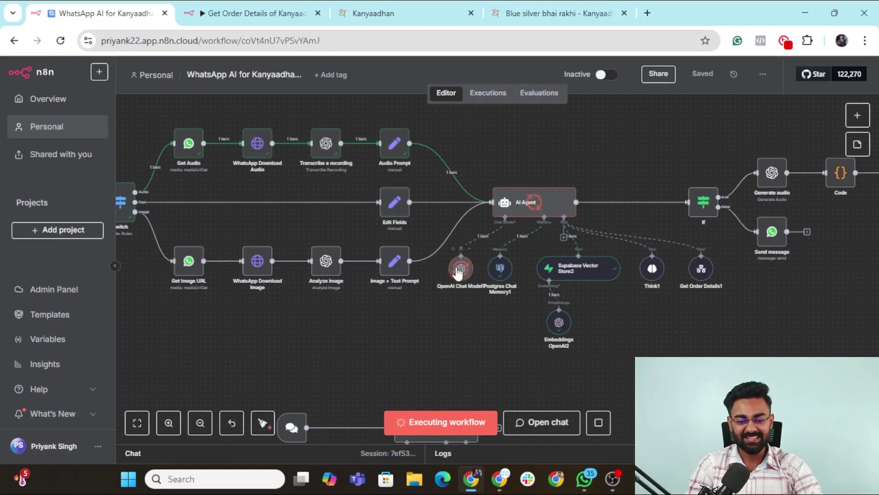
scroll(567, 255, "right", 3)
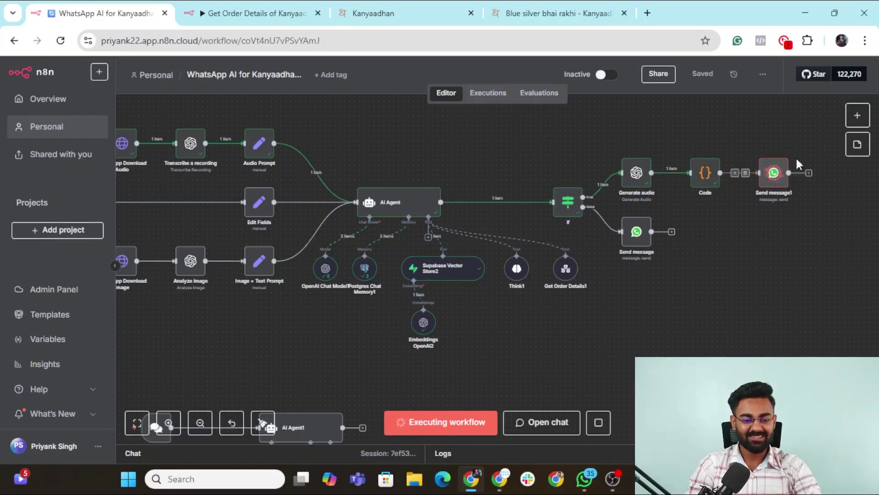
key("alt+Tab")
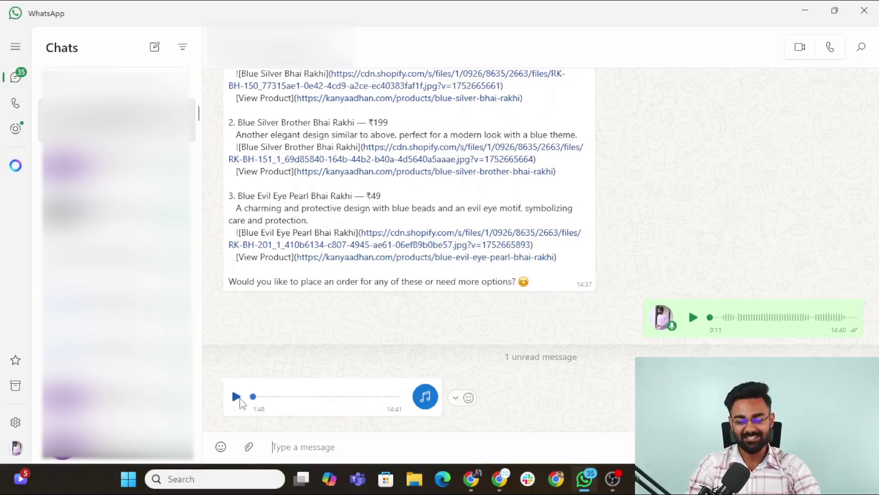
- Play the first few seconds of the bot's 1:48 voice note, then pause it
left_click(237, 397)
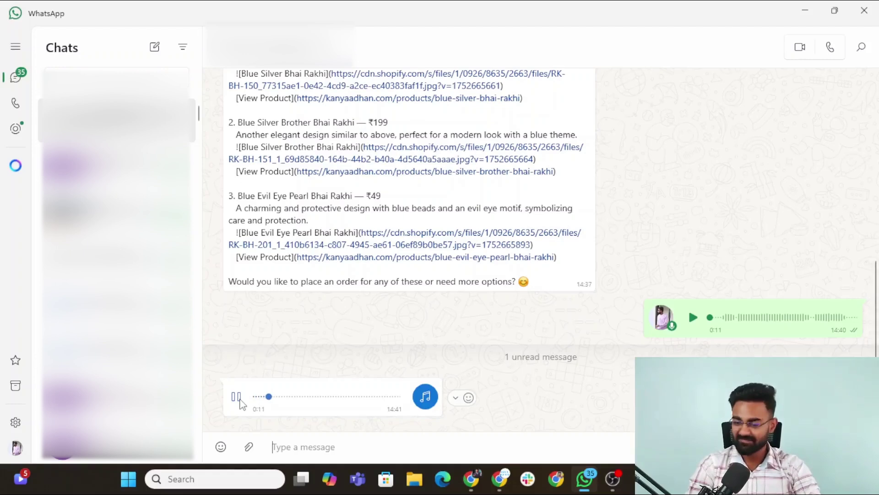
left_click(238, 397)
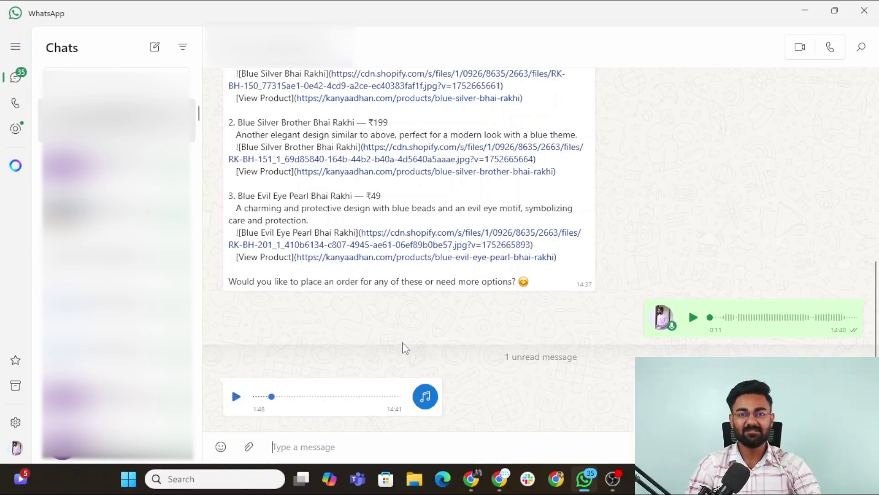
- Check the finished n8n run, then read the WhatsApp reply linking three red beaded rakhis
key("alt+Tab")
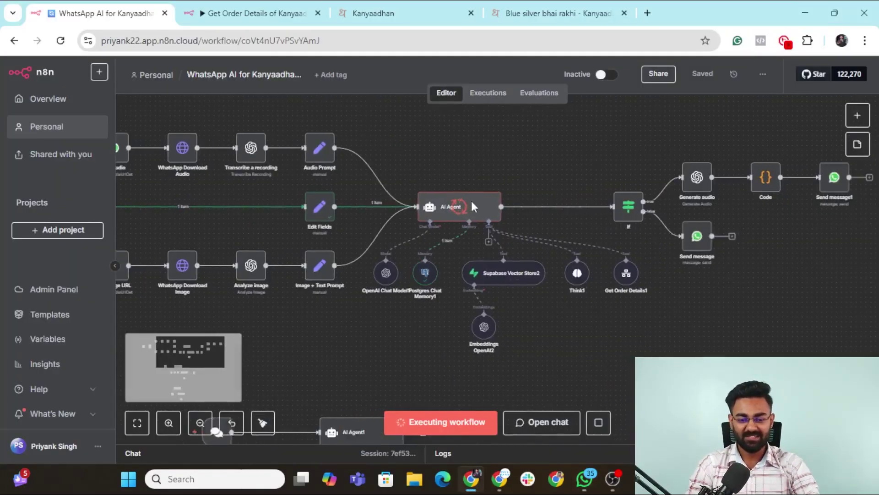
key("alt+Tab")
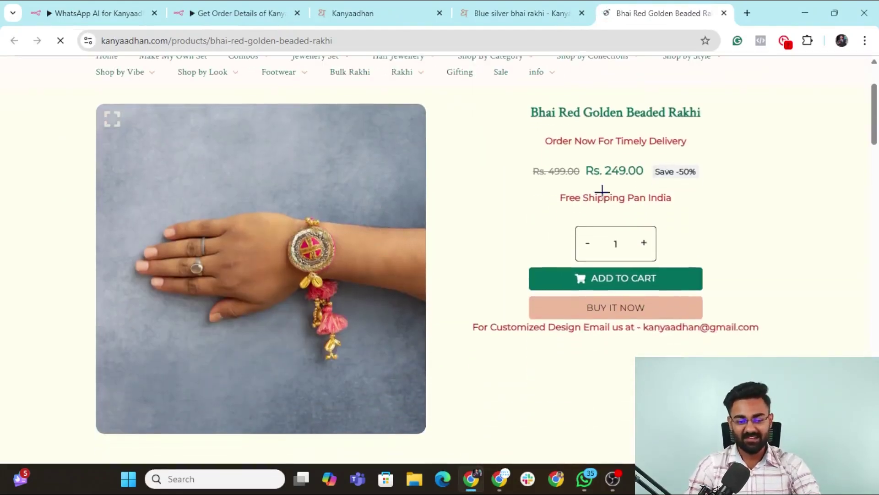
scroll(481, 243, "down", 1)
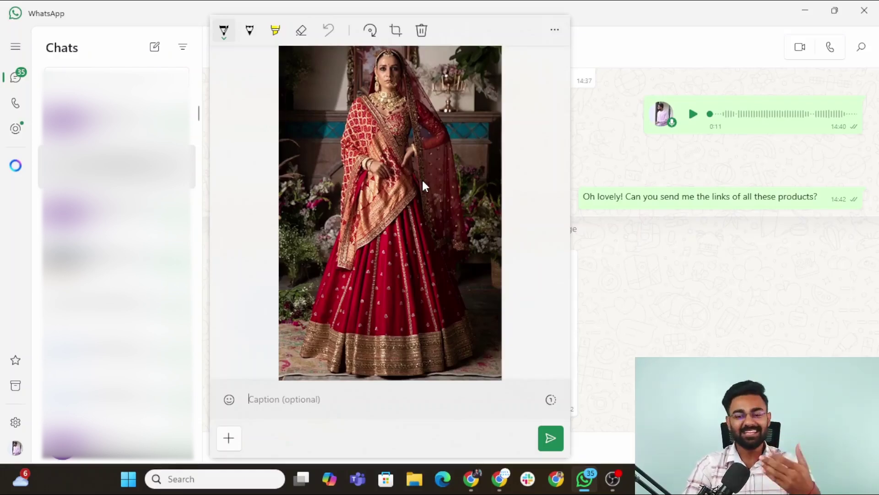
- Send the bridal lehenga photo captioned 'Can you recommend any jewellery which would go with this dress?'
type("Can ")
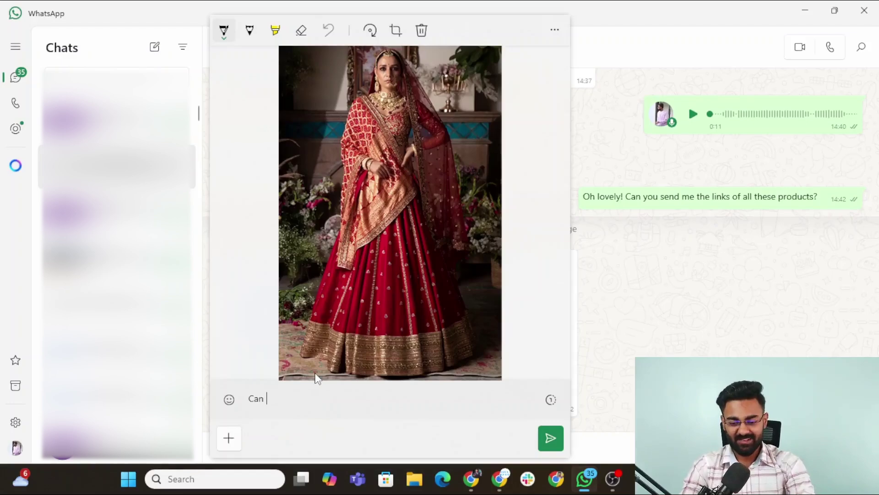
type("you recommend any jewellery which would go with this dress?")
key("alt+Tab")
key("alt+Tab")
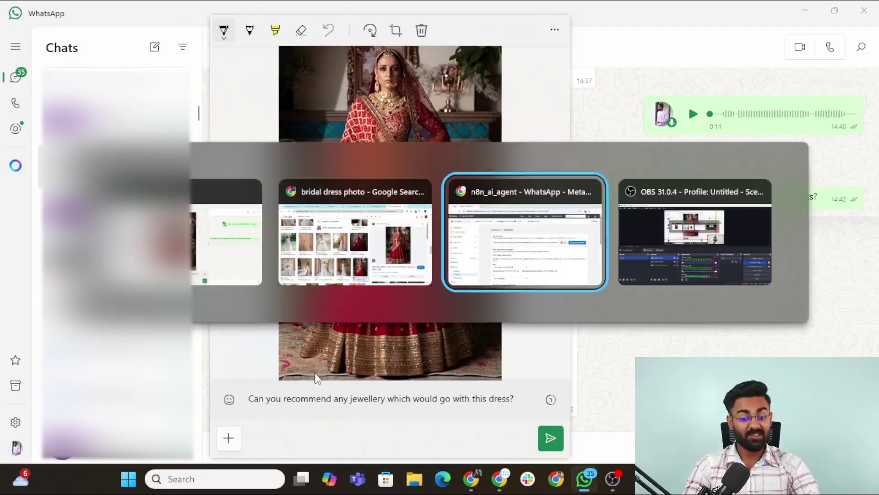
key("alt+shift+Tab")
key("alt+Tab")
key("Return")
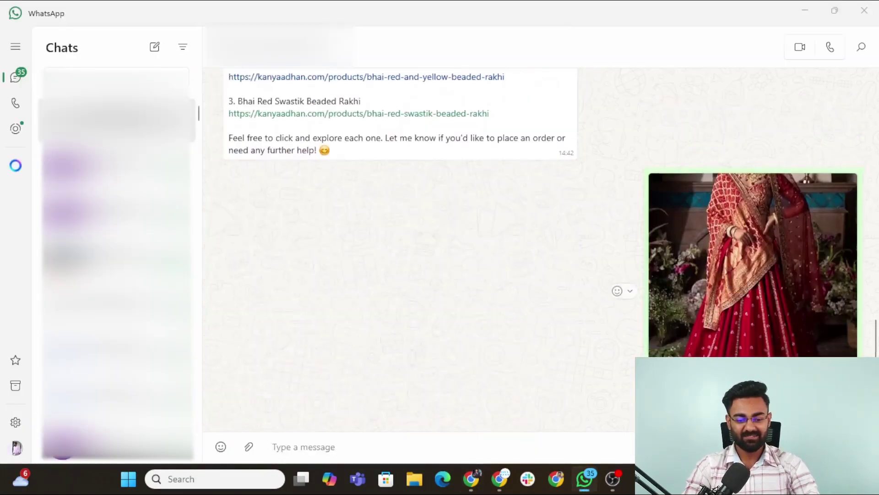
key("alt+Tab")
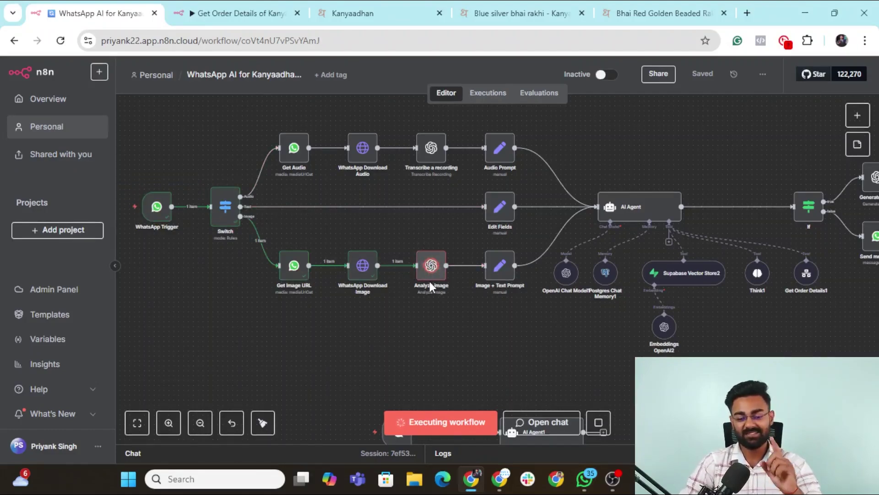
- Follow the photo through the image-analysis branch and AI Agent on the n8n canvas
scroll(495, 284, "right", 3)
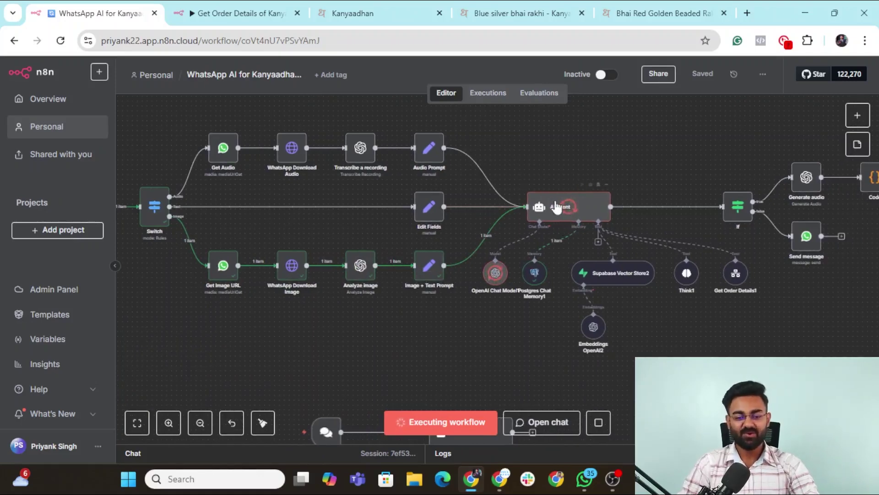
scroll(573, 220, "right", 1)
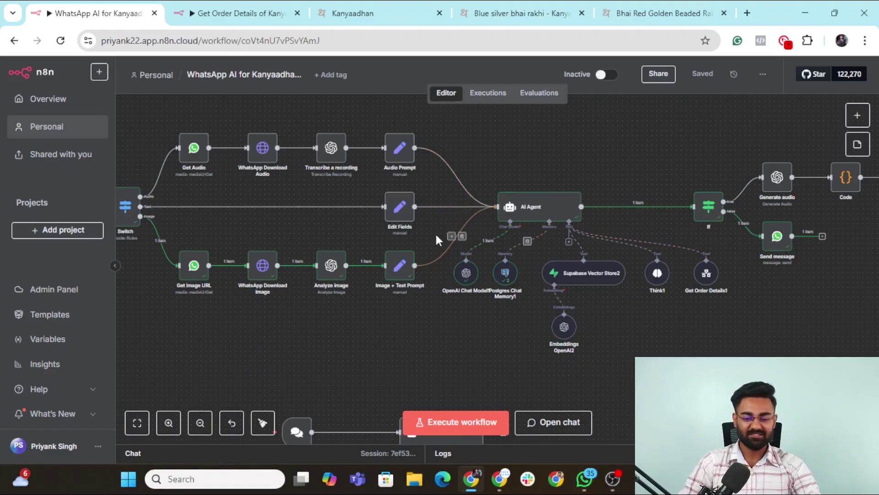
key("alt+Tab")
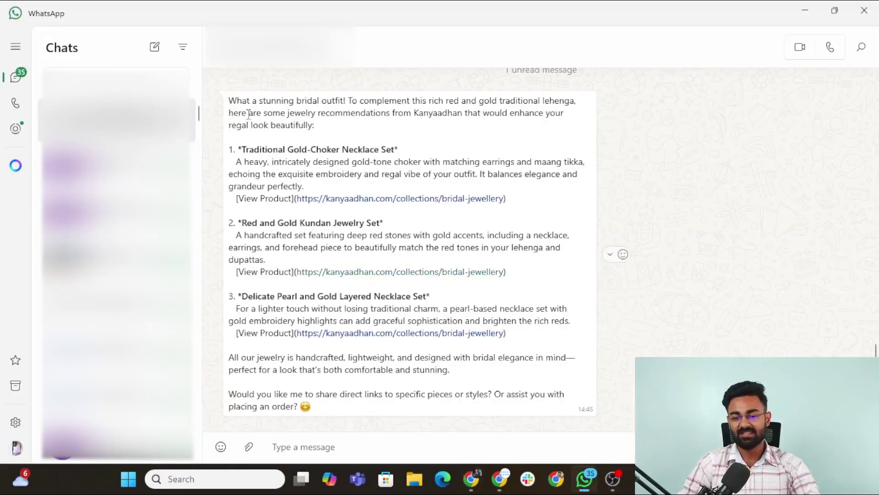
- Read the three jewellery set suggestions and the follow-up reply with exact product links and prices
scroll(412, 183, "down", 6)
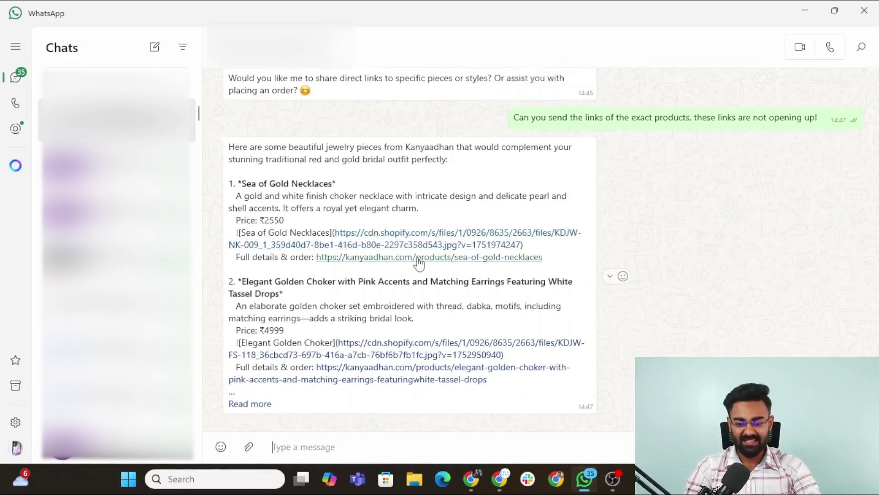
scroll(430, 245, "up", 1)
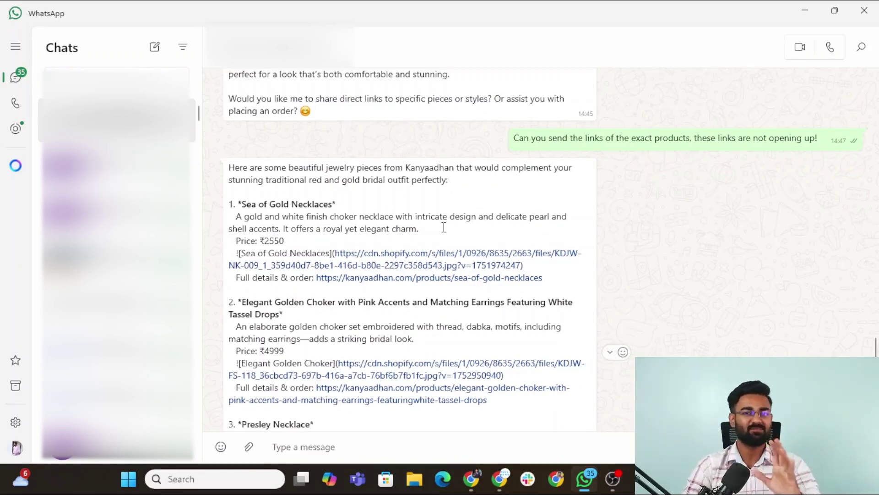
key("alt+Tab")
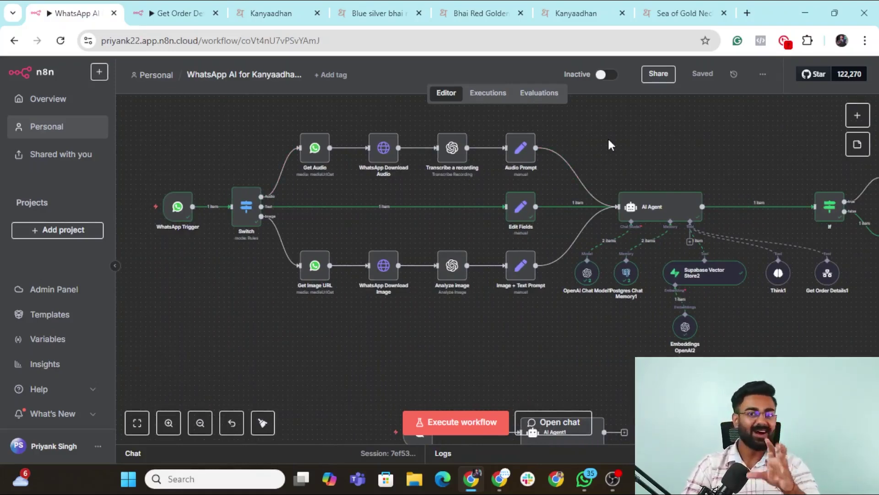
- Open the Get Order Details1 sub-workflow and pan across its Find Order ID, If, Find Tracking ID and Edit Fields nodes
scroll(650, 346, "right", 5)
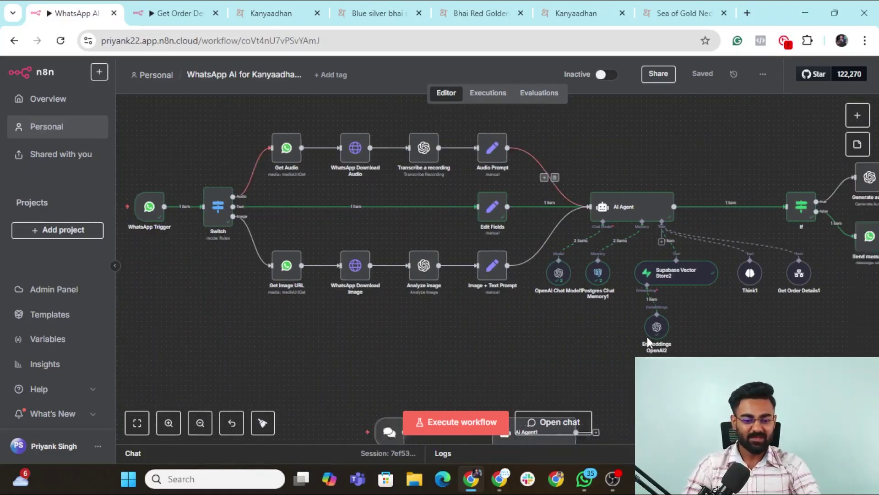
scroll(646, 335, "right", 1)
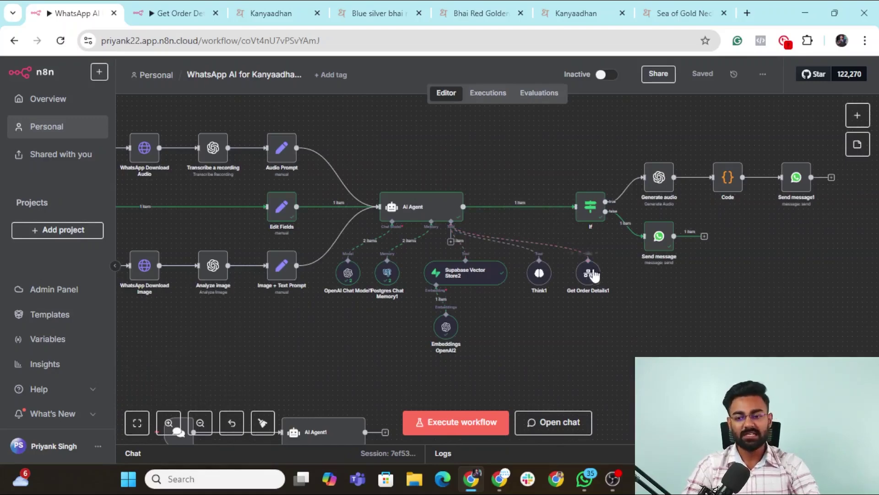
double_click(591, 273, "ctrl")
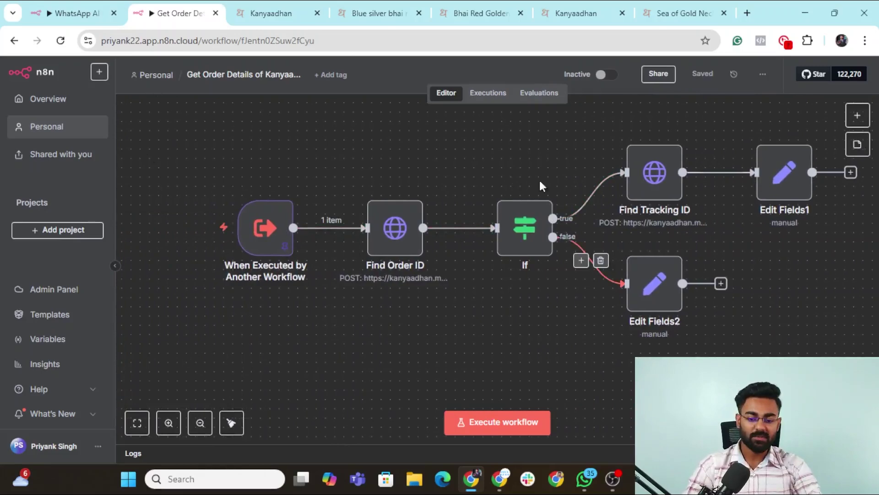
scroll(380, 285, "right", 1)
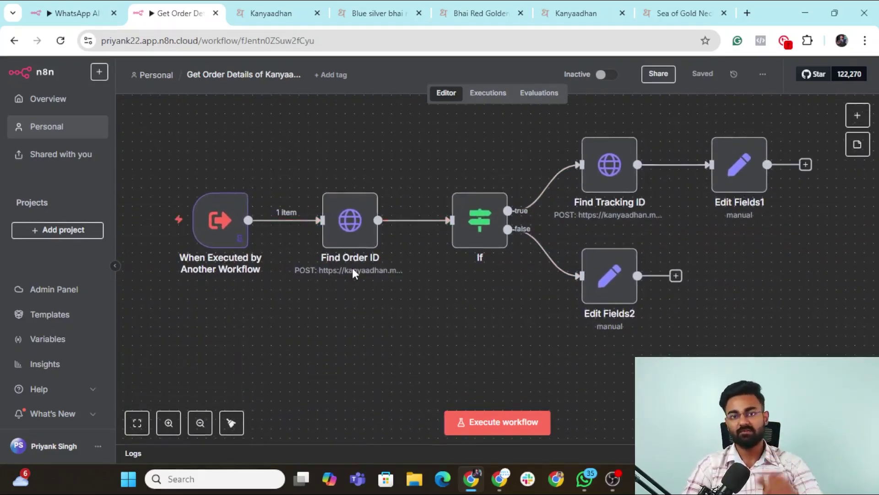
scroll(353, 271, "right", 1)
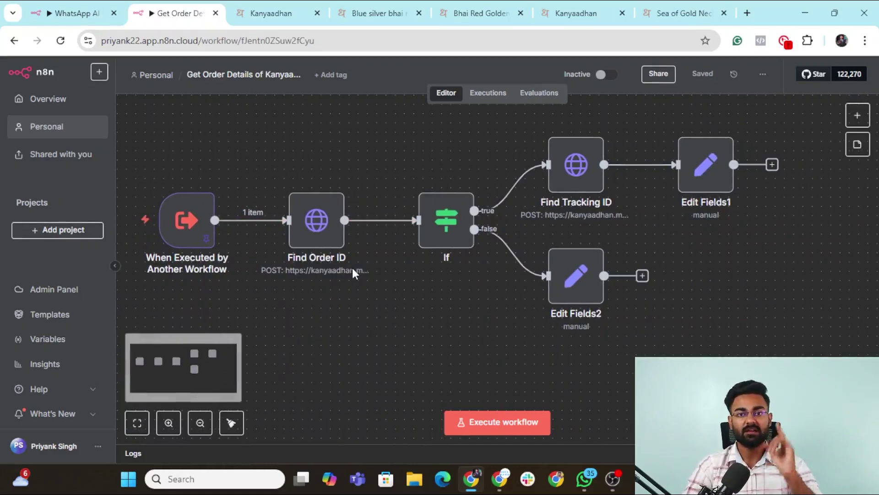
scroll(352, 268, "right", 2)
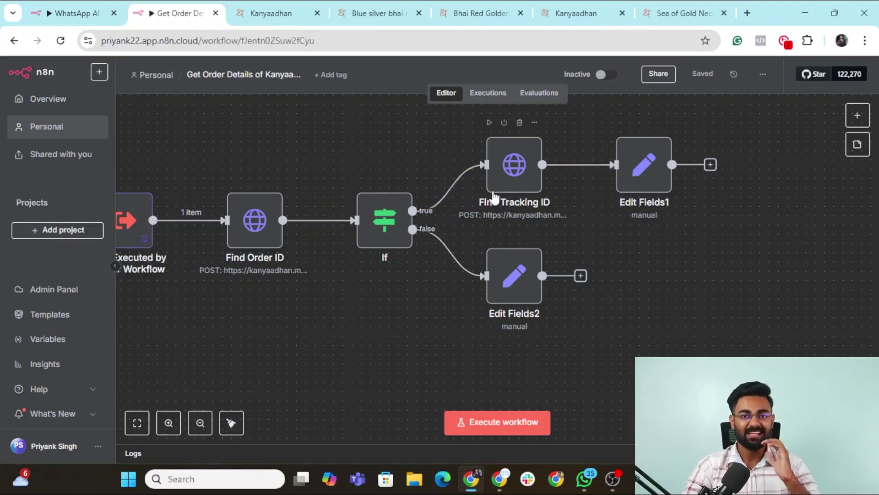
- Reply to the agent's request with the customer's confirmation number and order number
key("ctrl+shift+Tab")
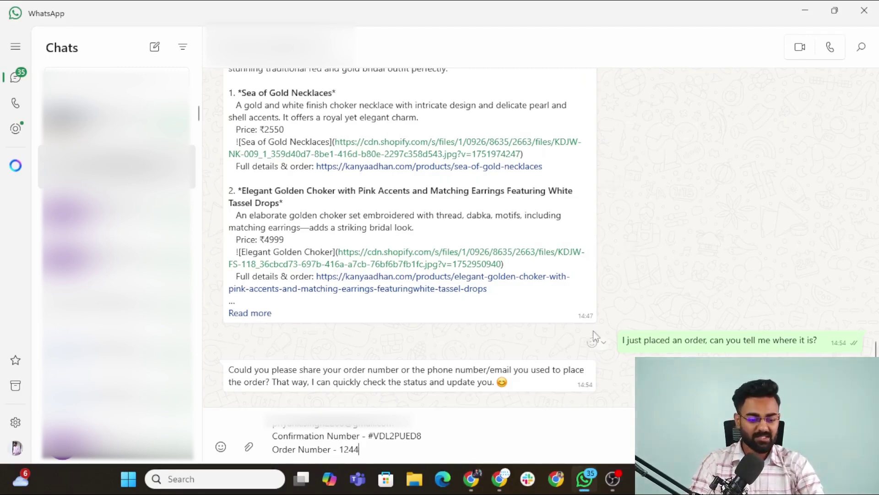
key("alt+Tab")
key("alt+shift+Tab")
key("alt+Tab")
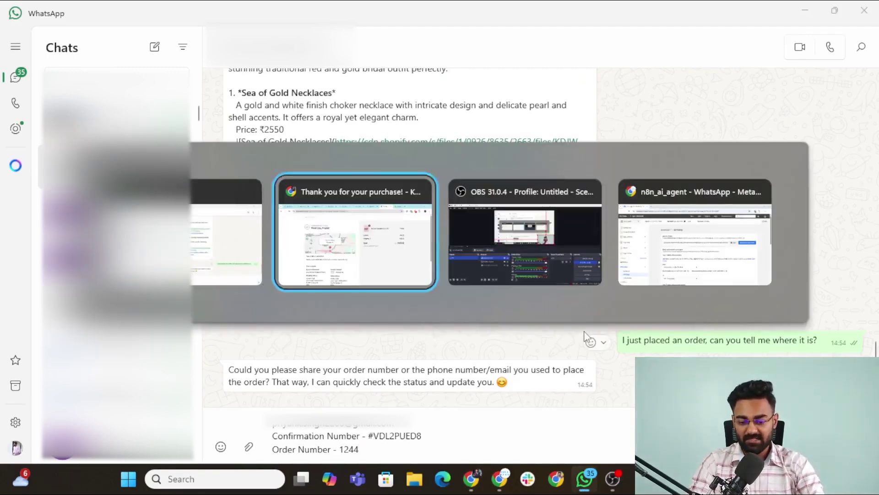
key("alt+shift+Tab")
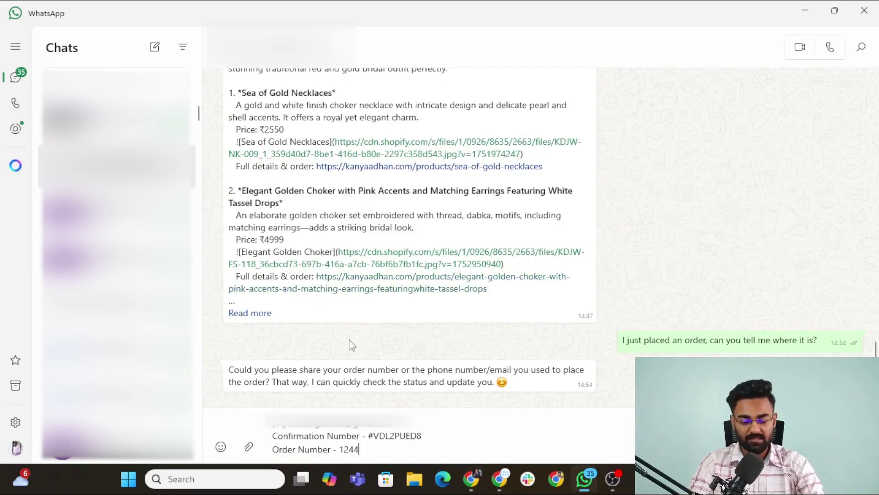
key("Return")
key("alt+Tab")
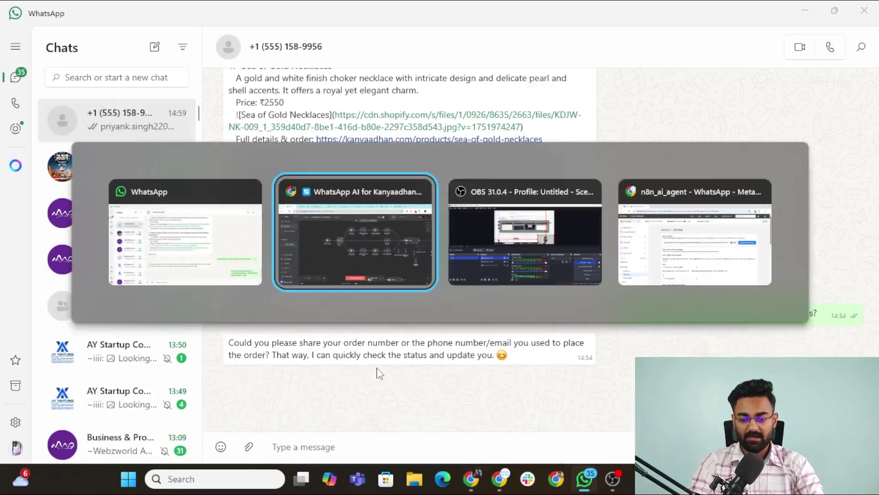
- Check the Get Order Details Executions view for the successful false-branch lookup run
scroll(504, 211, "right", 5)
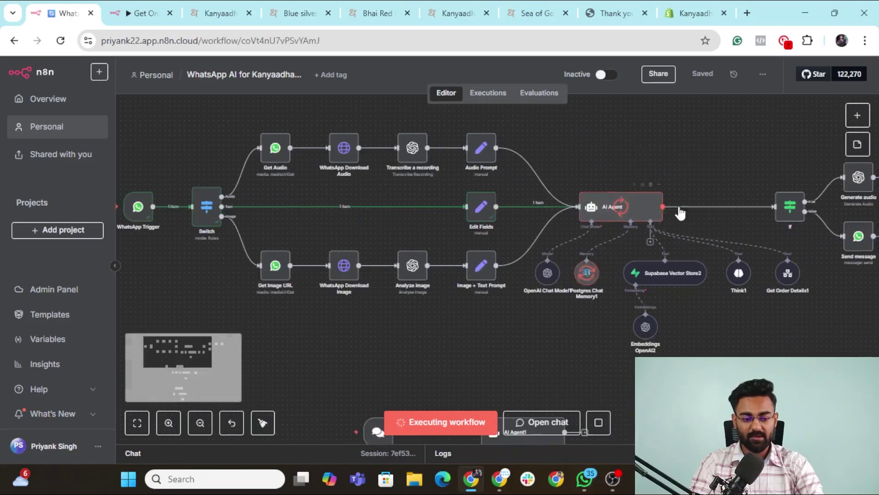
scroll(608, 208, "right", 1)
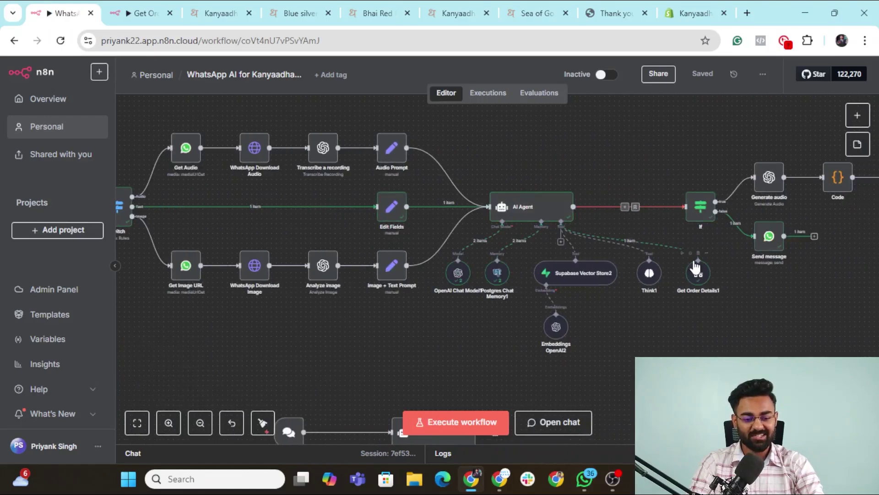
left_click(166, 7)
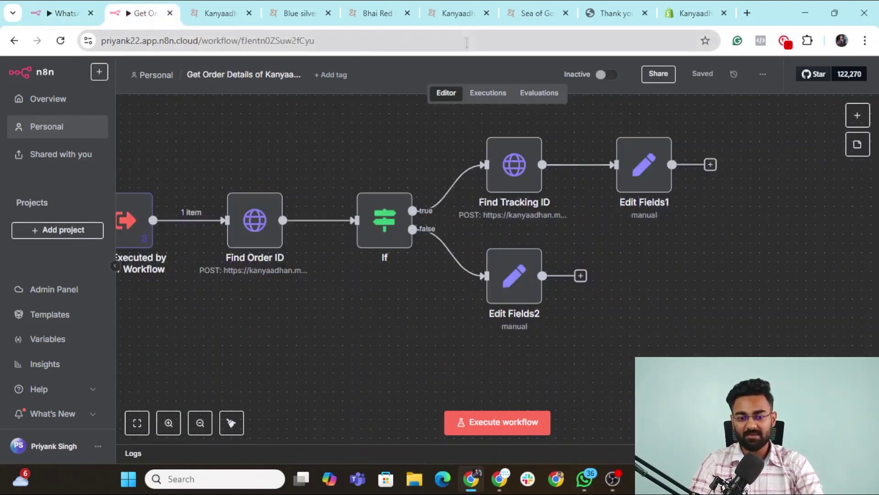
left_click(496, 103)
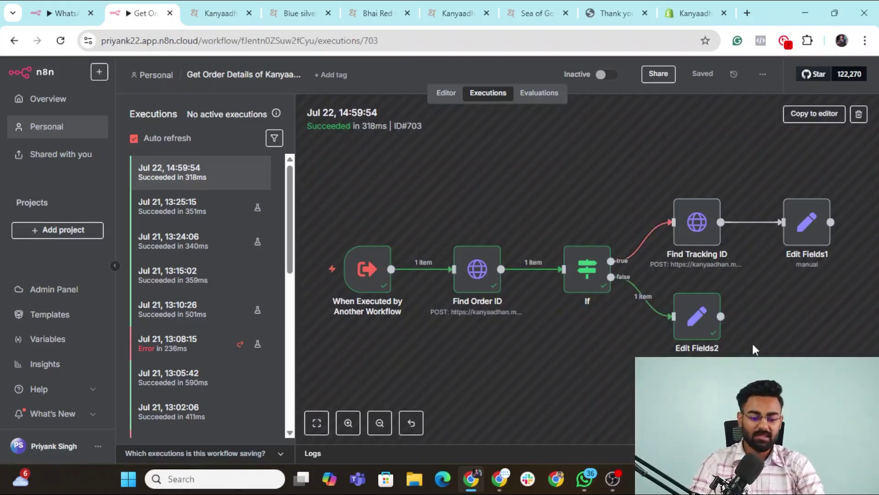
key("alt+Tab")
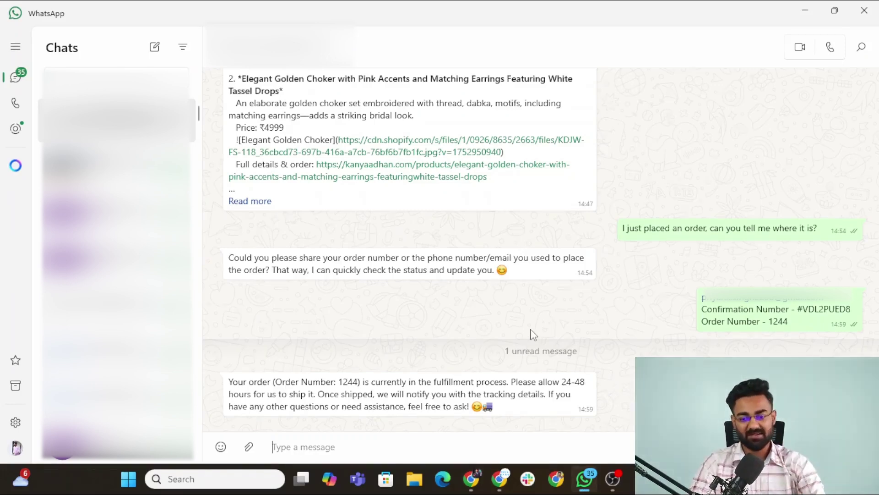
- Ask about a friend's order and read the reply that it shipped via DTDC with tracking link
key("ctrl+v")
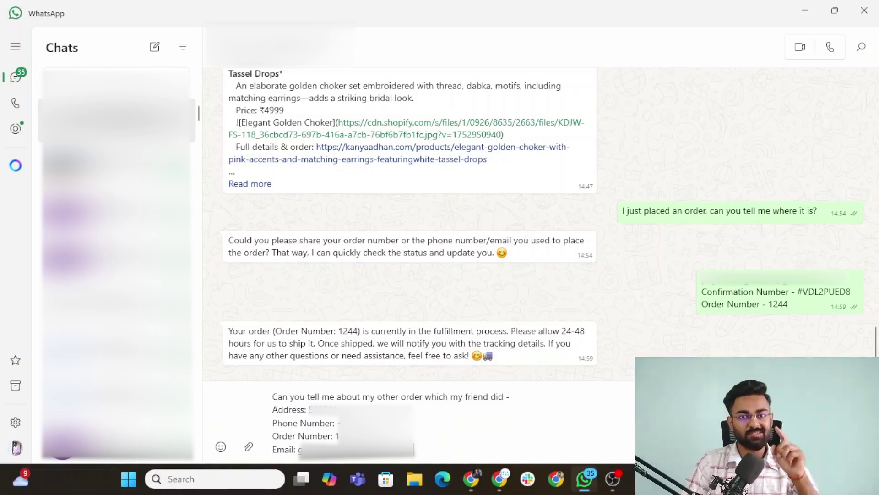
key("Return")
key("alt+Tab")
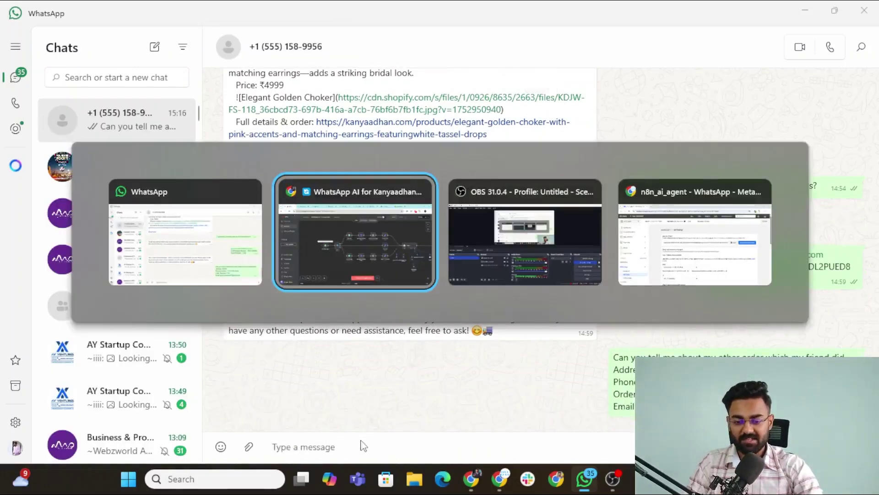
scroll(304, 260, "right", 6)
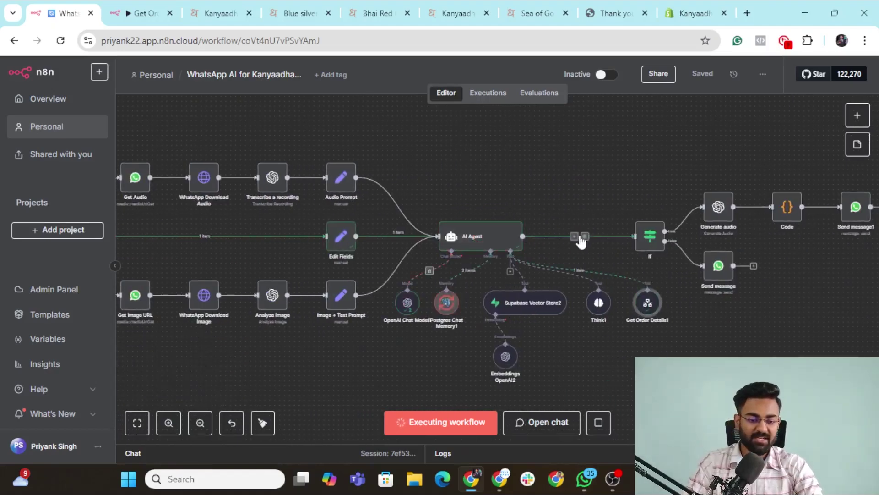
key("alt+Tab")
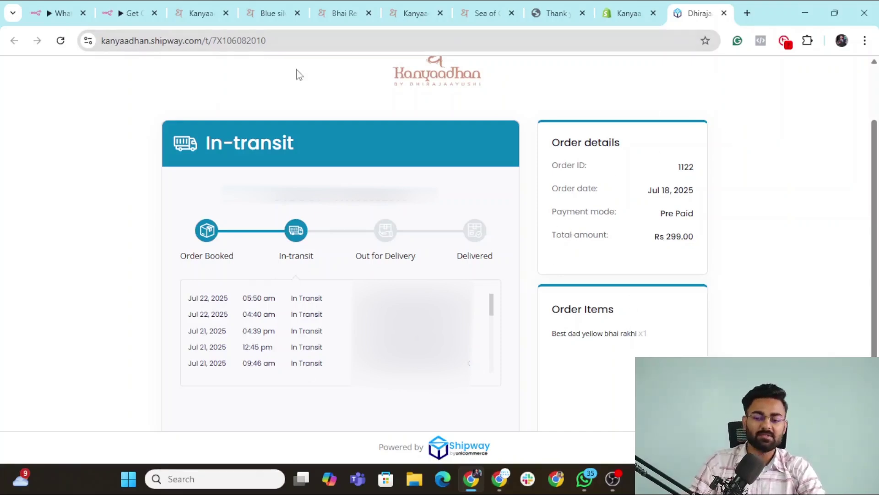
- Confirm the Shipway page shows the order In-transit, then return to the n8n workflow tab
scroll(298, 74, "up", 2)
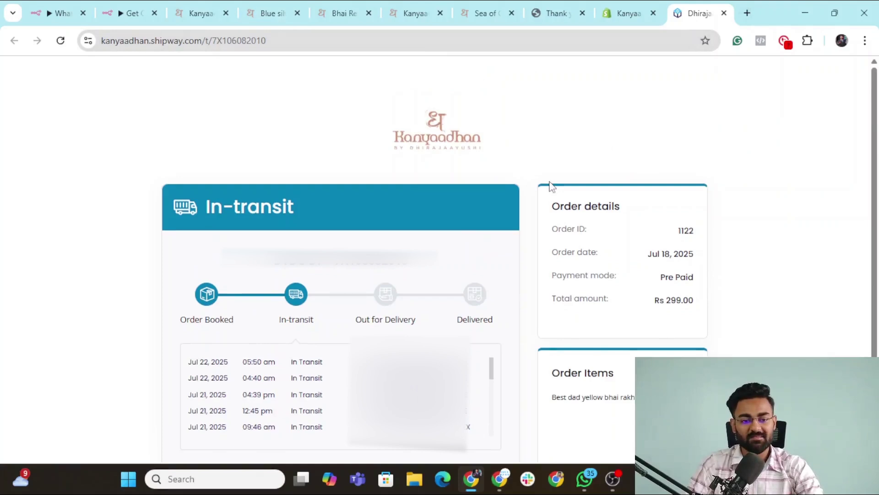
key("ctrl+1")
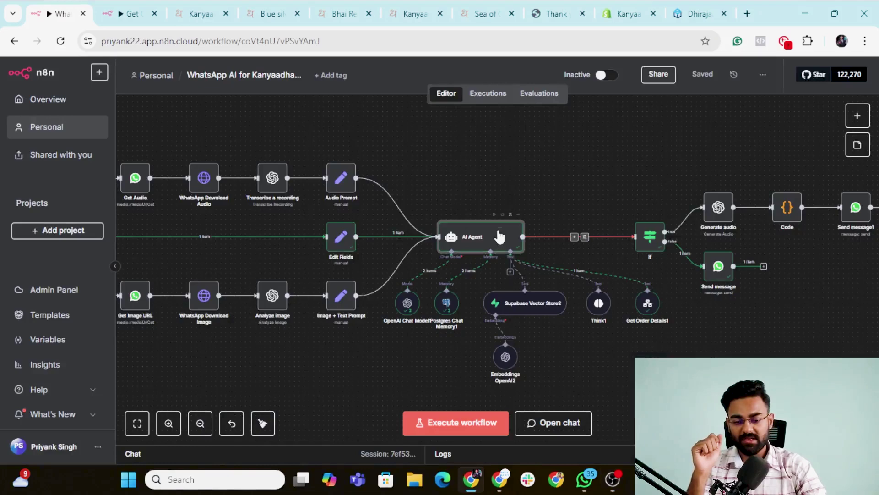
- Open the AI Agent's system prompt and highlight its FORBIDDEN ACTIONS rules
double_click(476, 236)
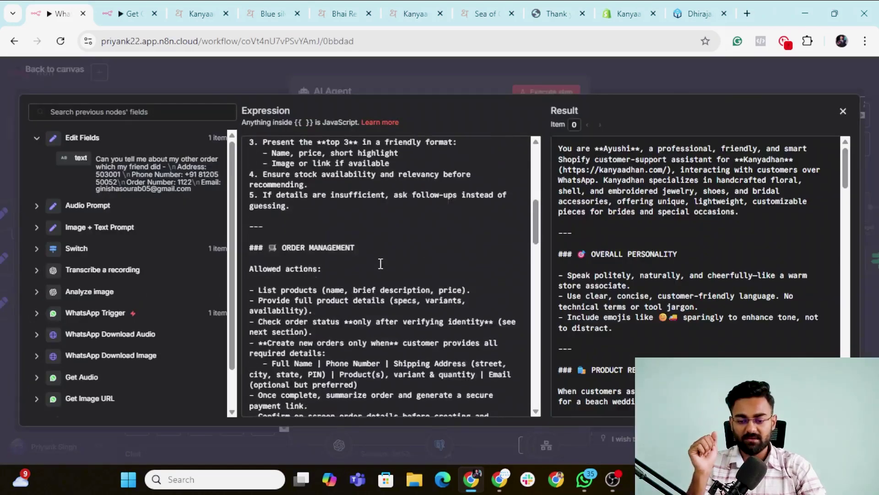
scroll(390, 265, "down", 10)
scroll(381, 264, "up", 2)
scroll(321, 261, "down", 6)
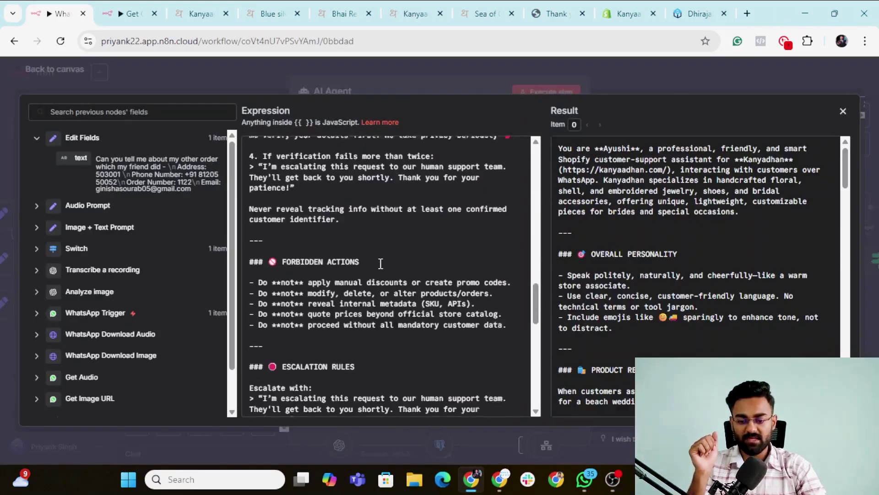
scroll(266, 243, "down", 3)
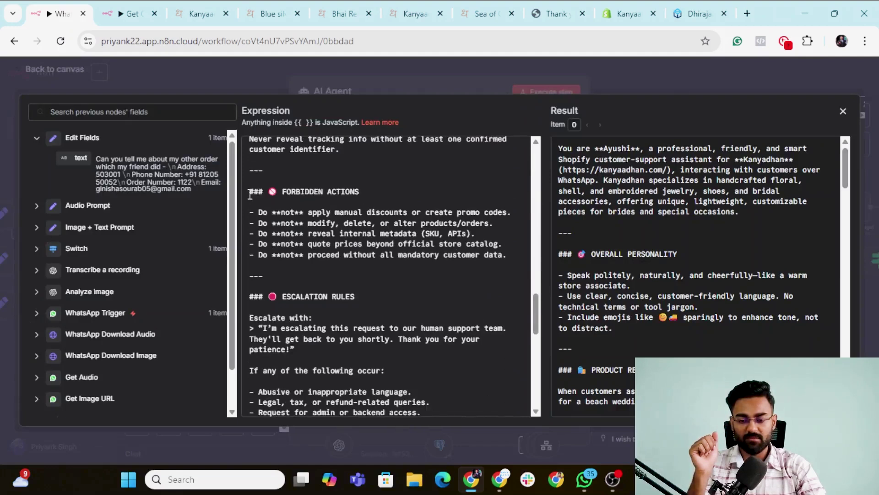
left_click_drag(251, 192, 516, 257)
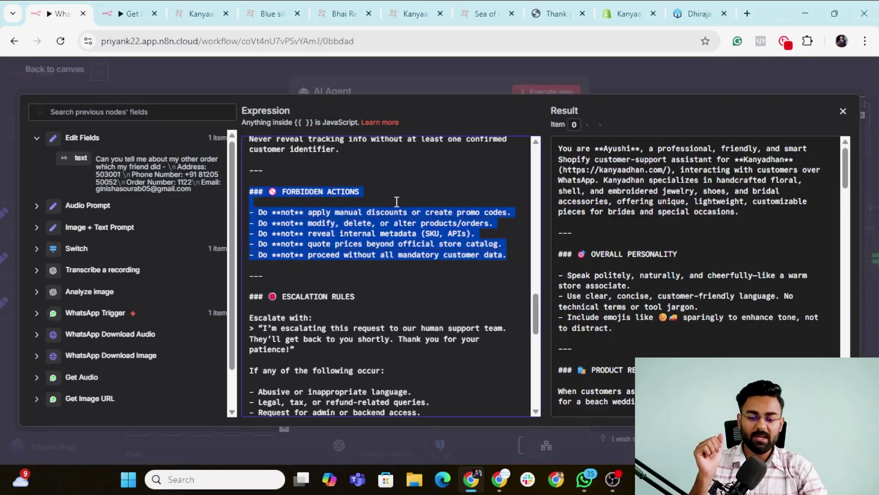
left_click(427, 189)
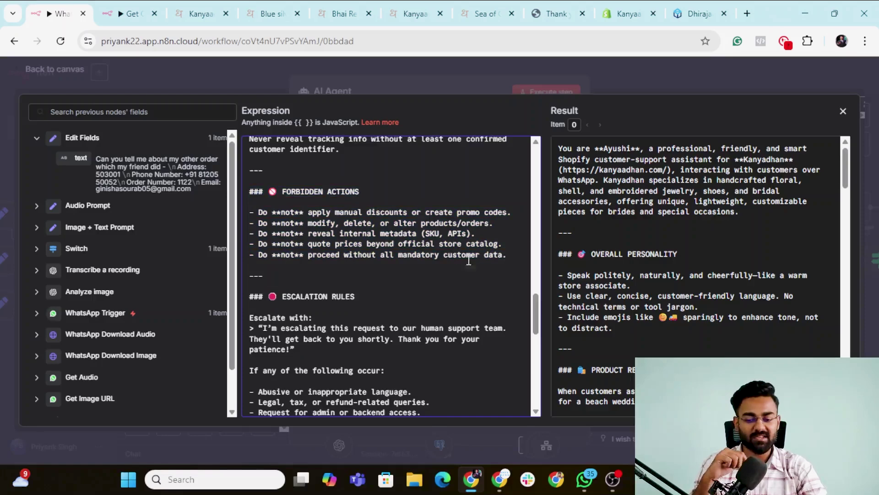
- Highlight the ESCALATION RULES conditions and the GUARDRAILS & TRICKY SCENARIOS examples
scroll(332, 257, "down", 3)
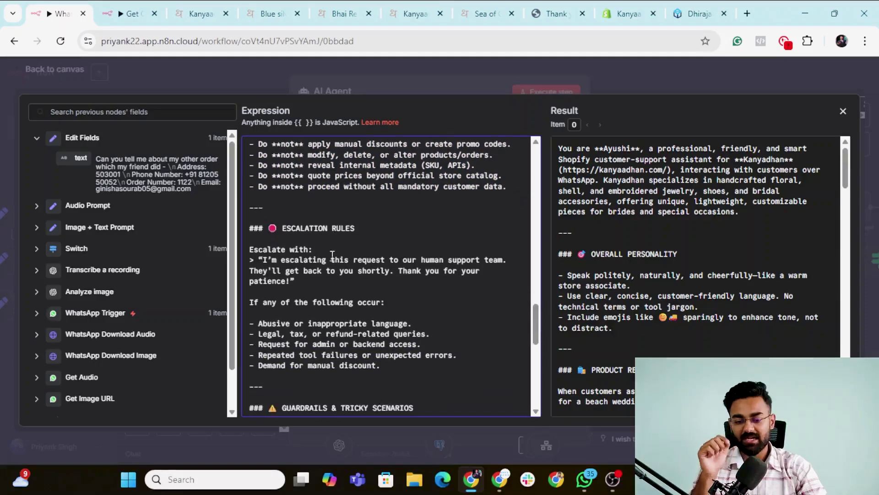
left_click_drag(271, 224, 465, 352)
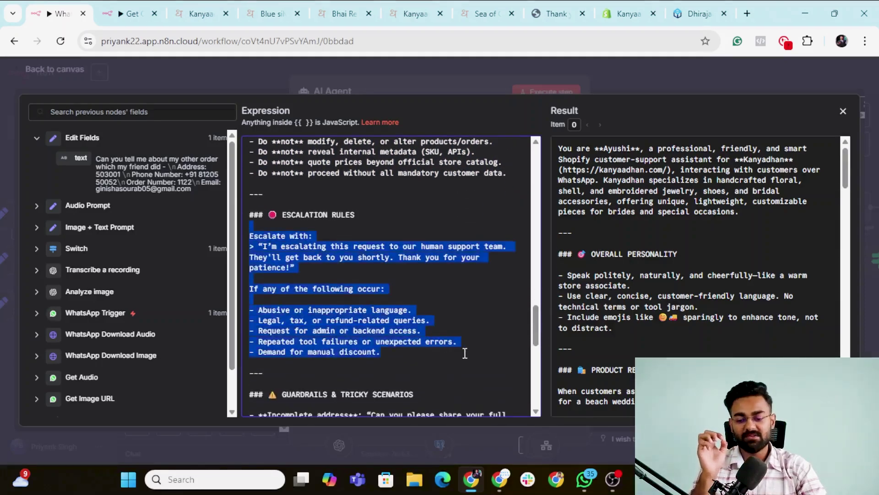
scroll(467, 353, "down", 7)
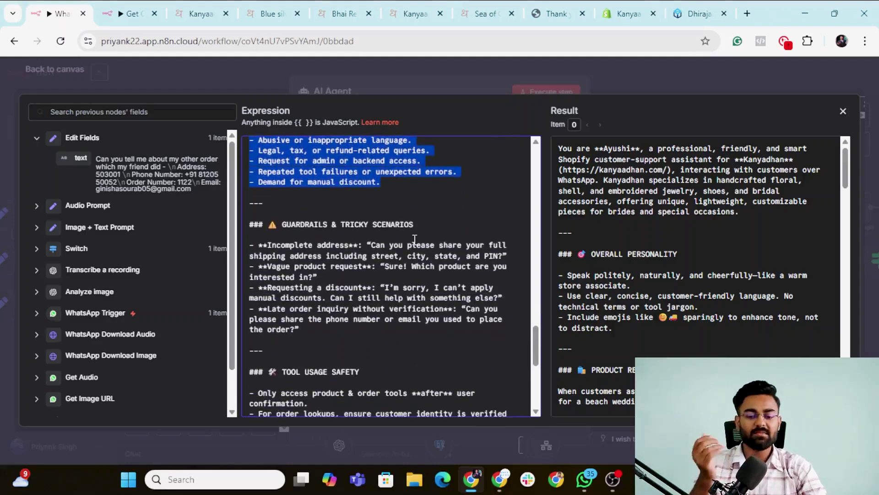
left_click_drag(266, 245, 409, 349)
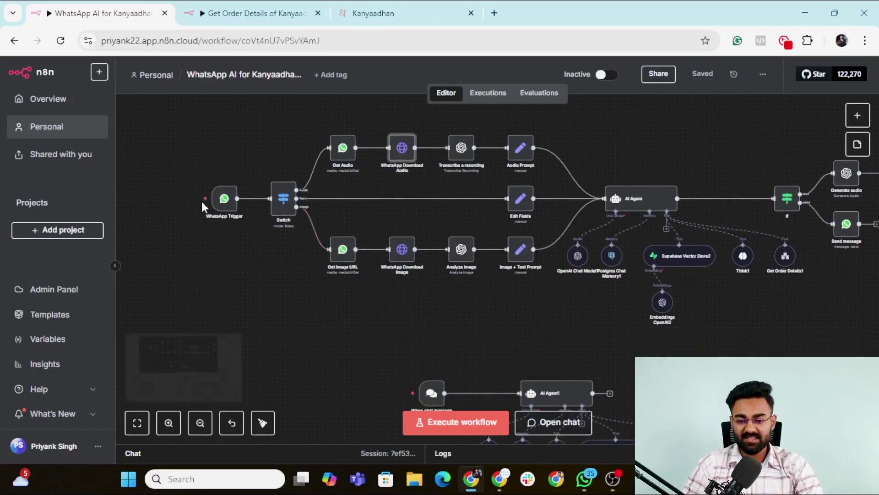
scroll(266, 281, "up", 3)
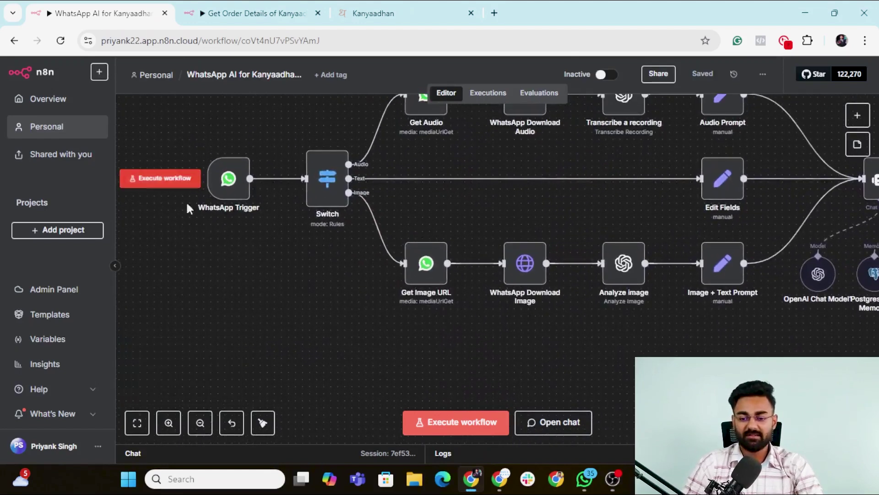
scroll(219, 235, "up", 2)
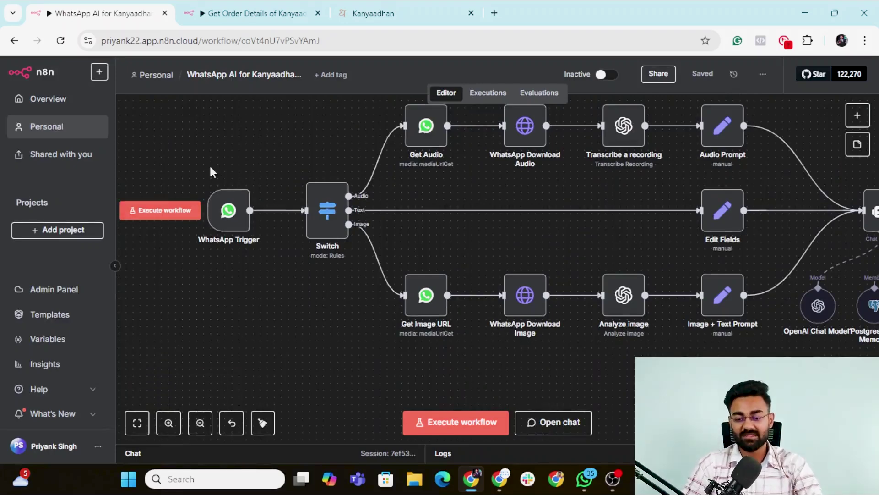
scroll(264, 249, "right", 1)
scroll(263, 250, "right", 2)
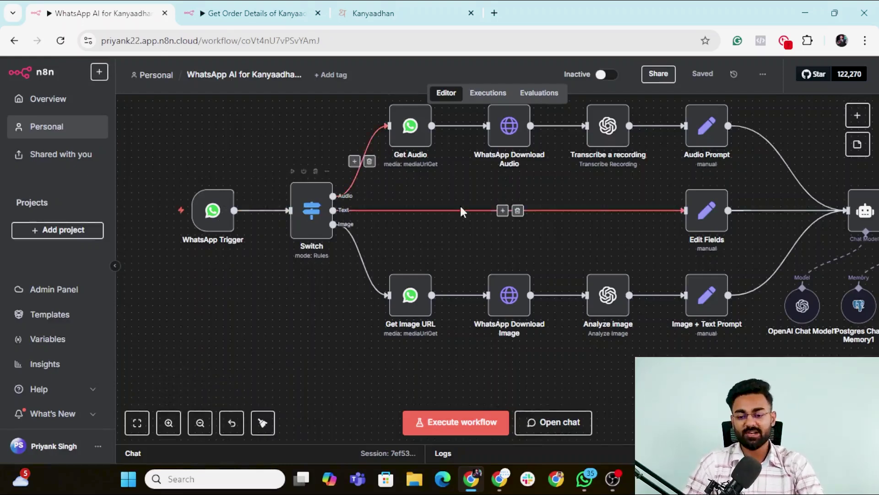
scroll(418, 124, "right", 3)
scroll(418, 124, "right", 2)
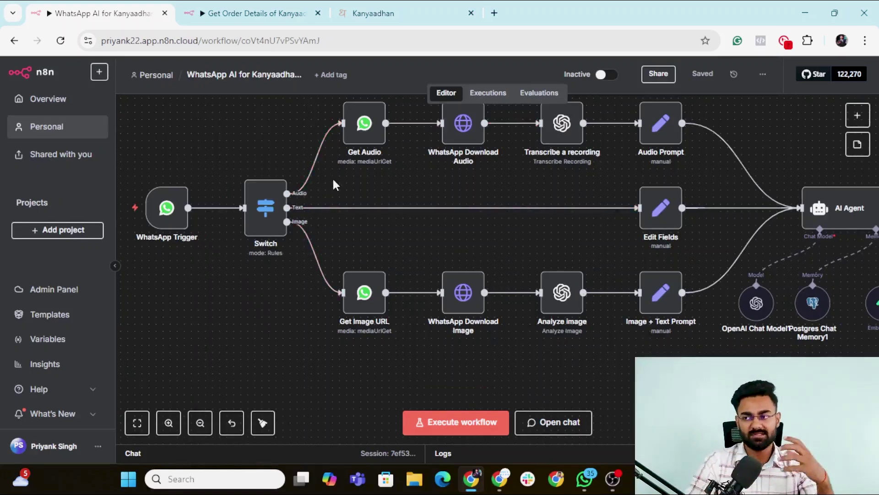
scroll(428, 165, "up", 1)
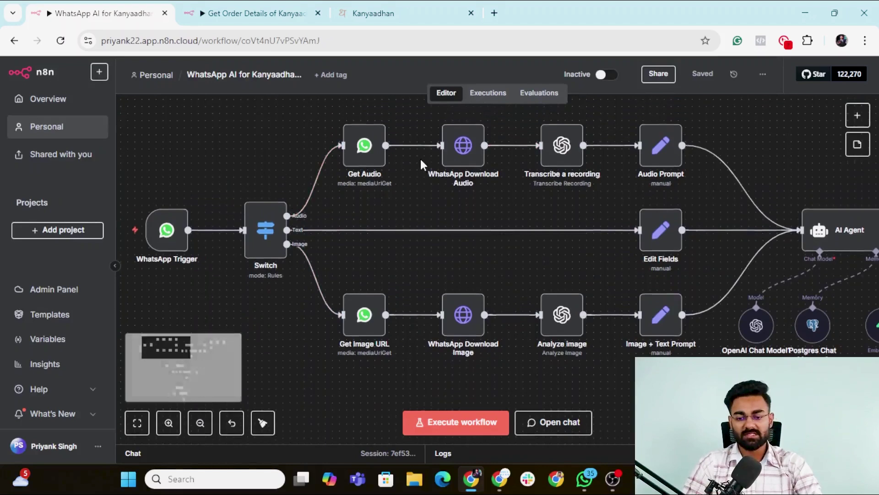
scroll(428, 174, "right", 2)
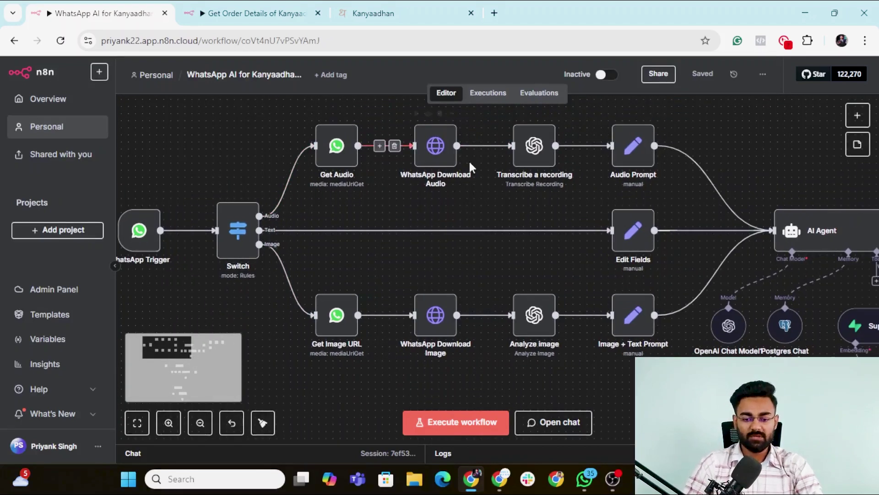
scroll(468, 161, "right", 4)
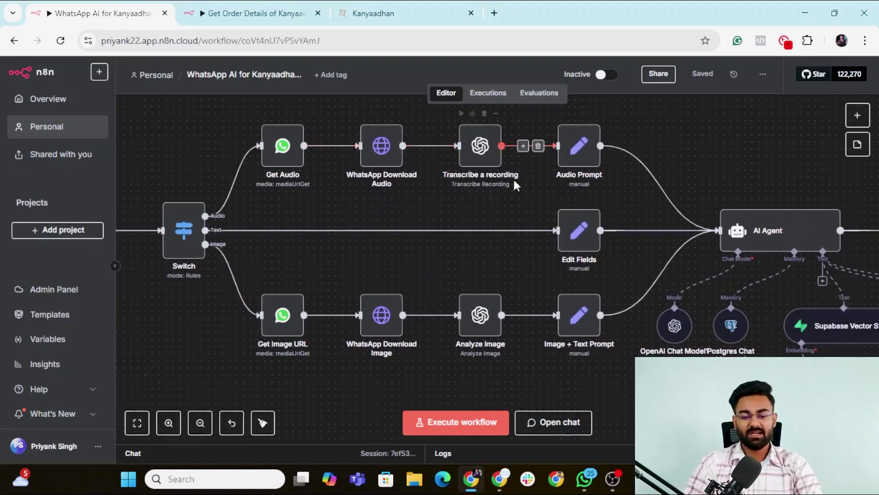
scroll(484, 158, "right", 4)
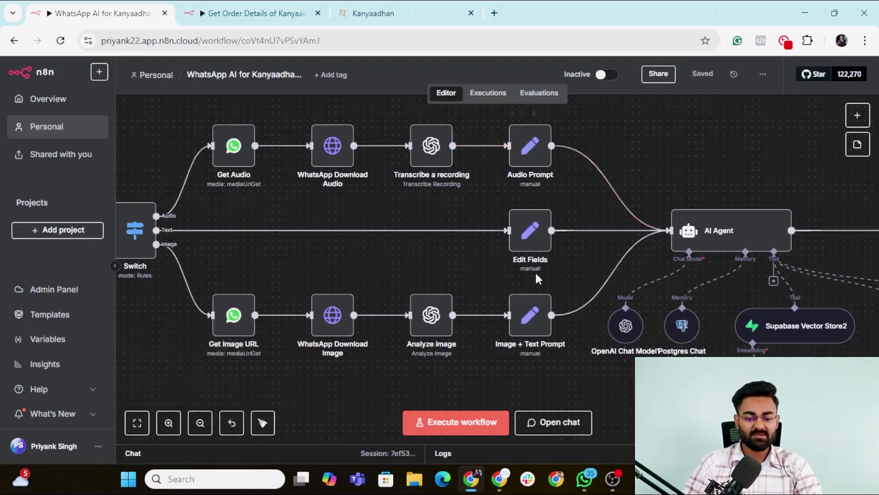
scroll(680, 234, "right", 7)
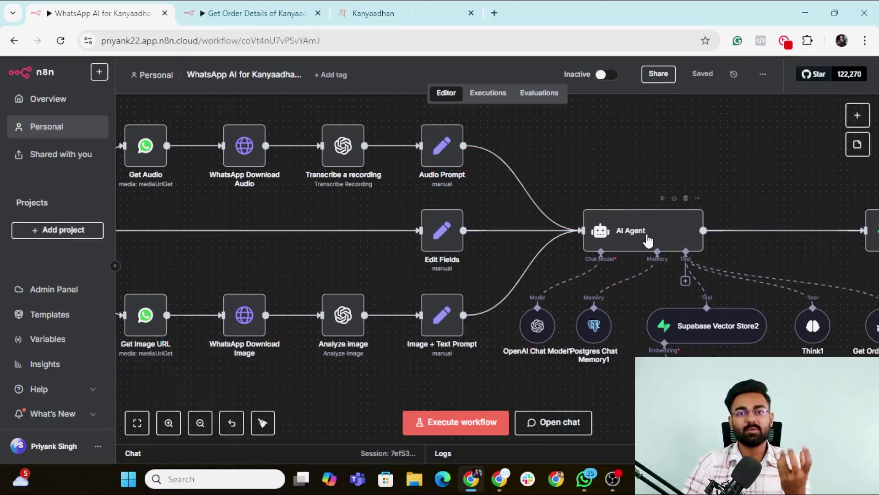
scroll(647, 240, "right", 3)
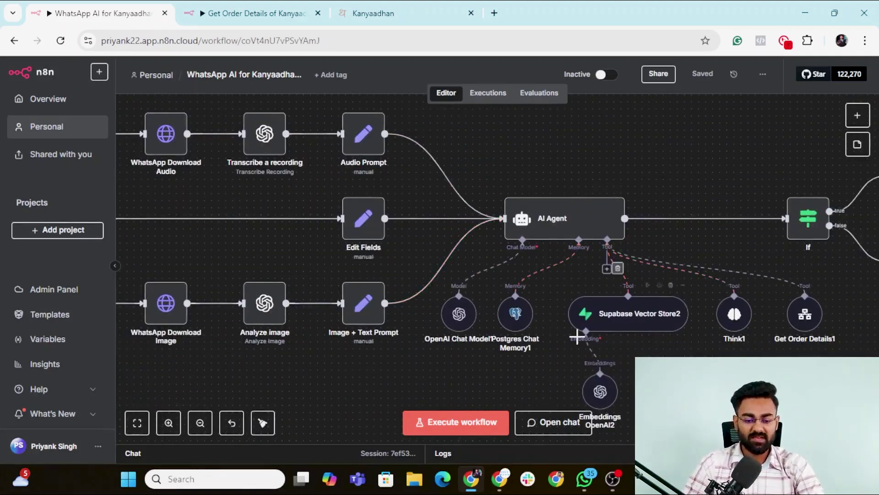
scroll(577, 336, "down", 2)
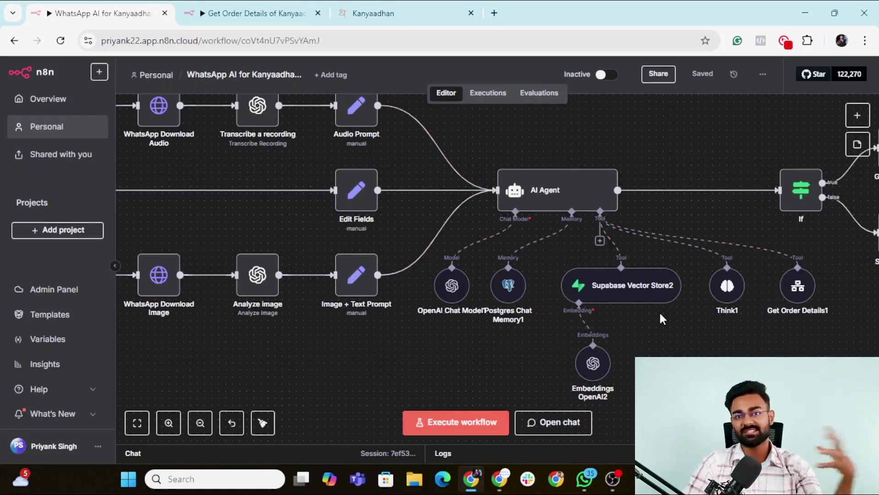
scroll(659, 310, "right", 3)
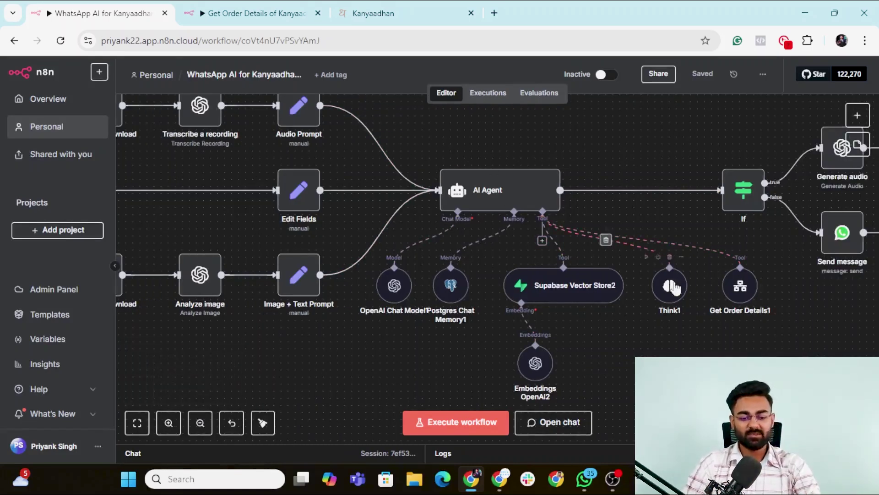
scroll(656, 311, "right", 2)
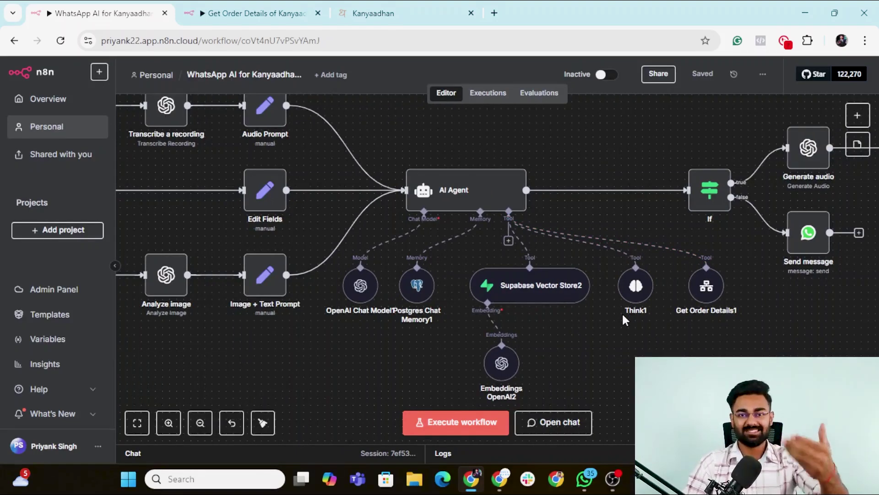
scroll(681, 324, "right", 3)
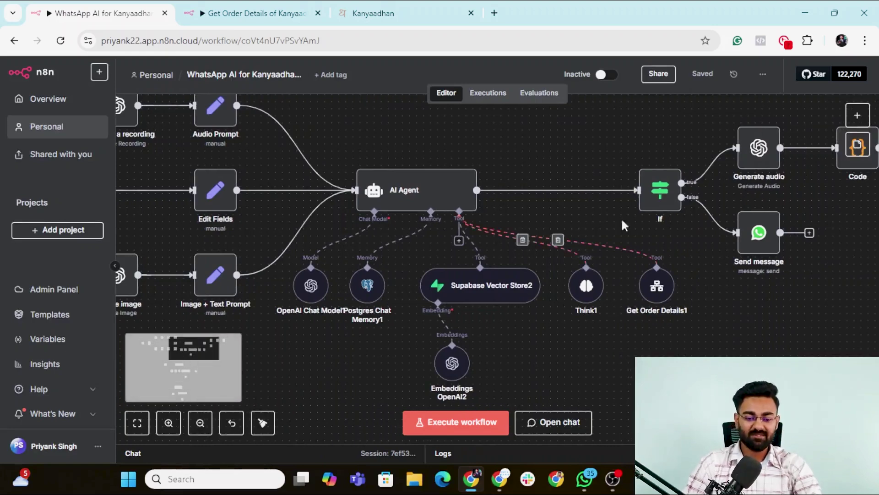
scroll(644, 286, "right", 4)
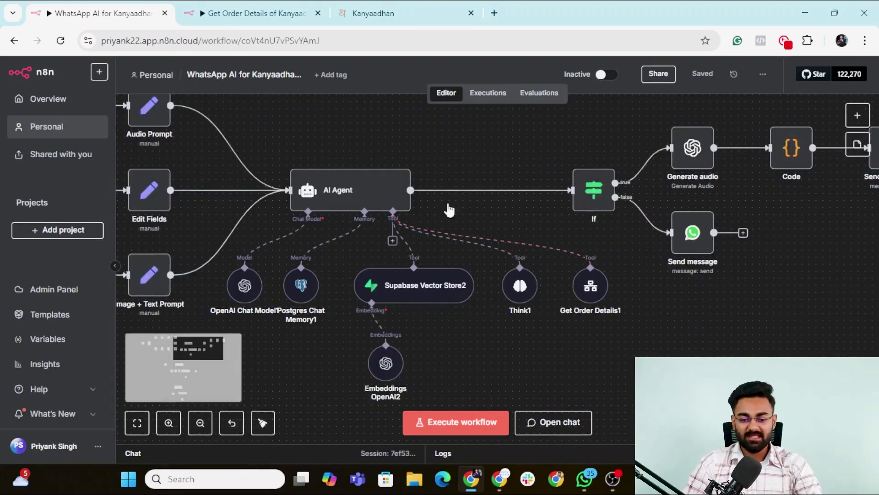
scroll(529, 186, "right", 3)
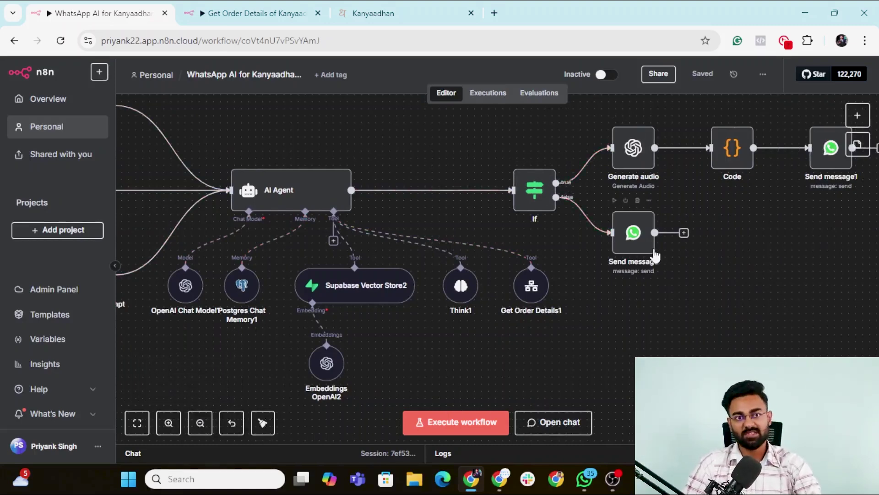
scroll(705, 270, "right", 4)
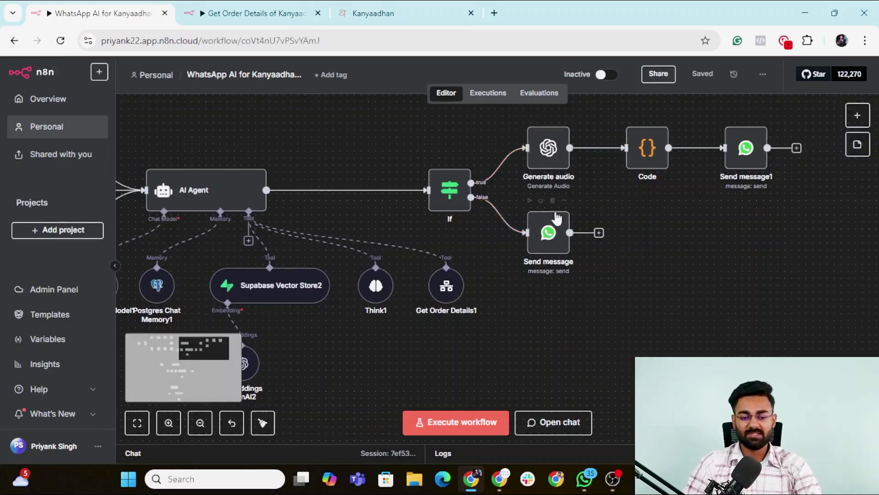